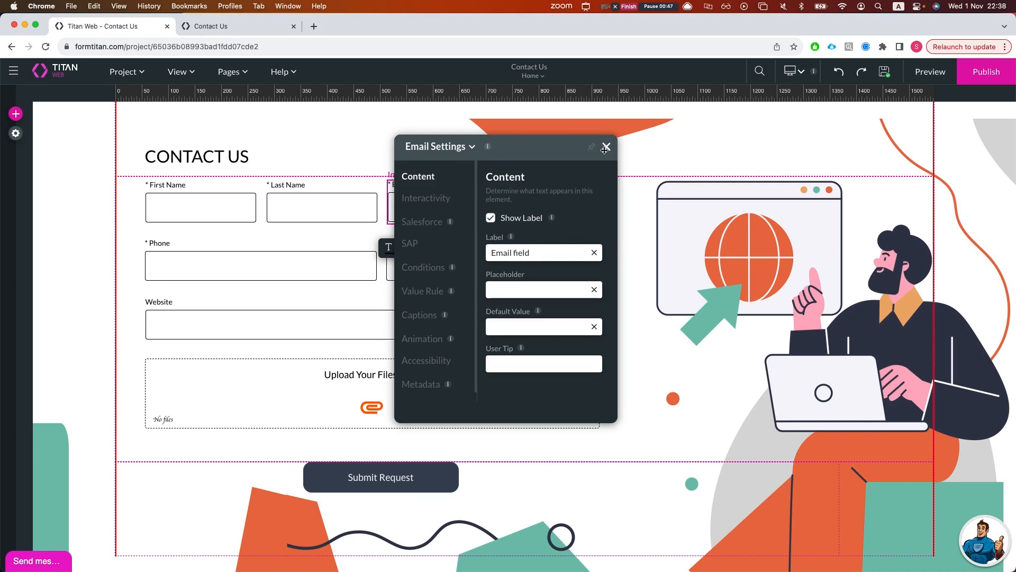
# - Set the Email field rule's condition operation to 'Is not empty'
pyautogui.click(576, 249)
pyautogui.click(426, 269)
pyautogui.click(551, 380)
pyautogui.click(258, 303)
pyautogui.doubleClick(258, 303)
pyautogui.click(469, 254)
pyautogui.write('isne')
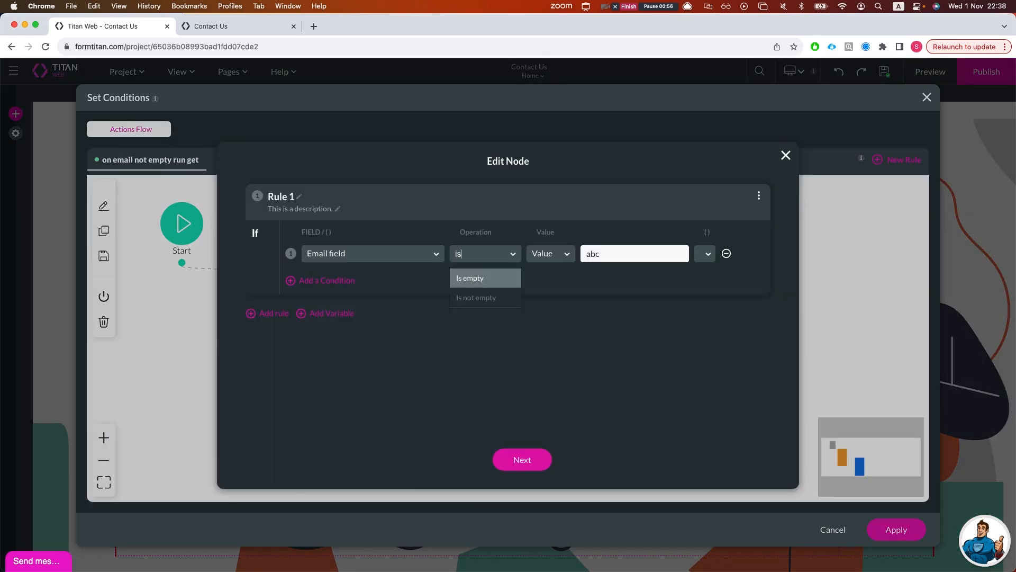
pyautogui.press('Return')
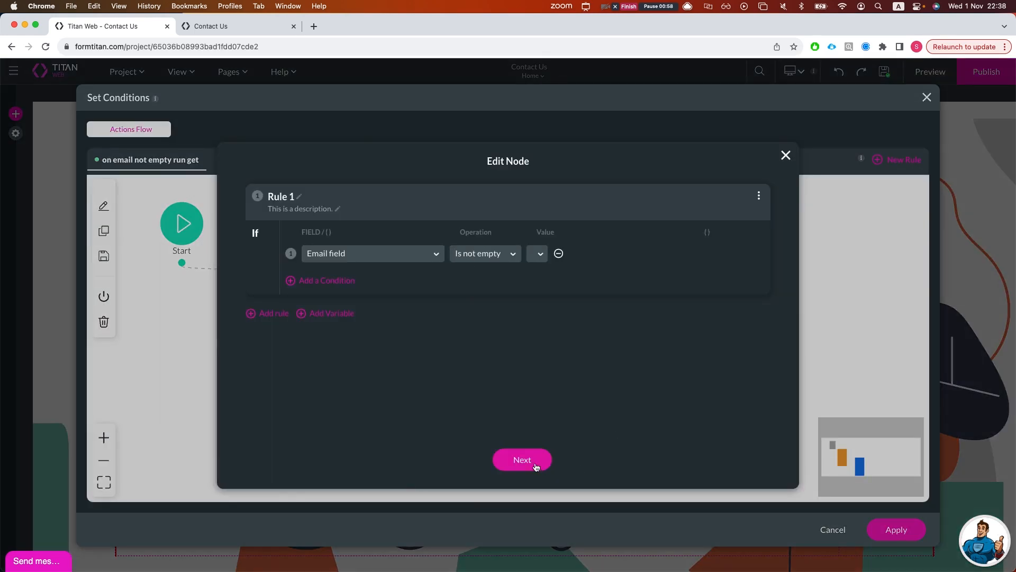
pyautogui.click(536, 466)
# - Show the Salesforce Action node's Get records integrations
pyautogui.click(418, 304)
pyautogui.doubleClick(418, 305)
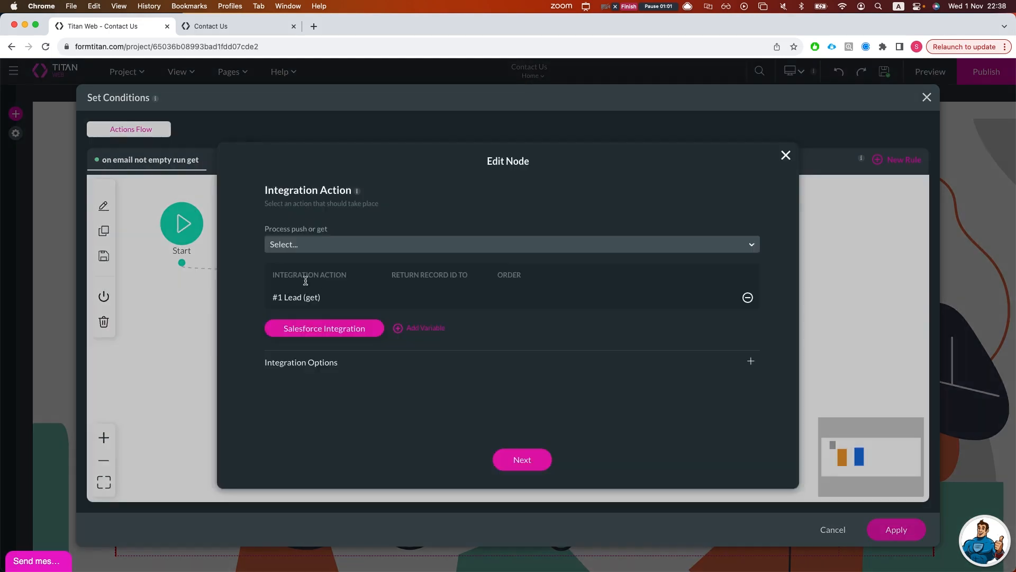
pyautogui.click(334, 327)
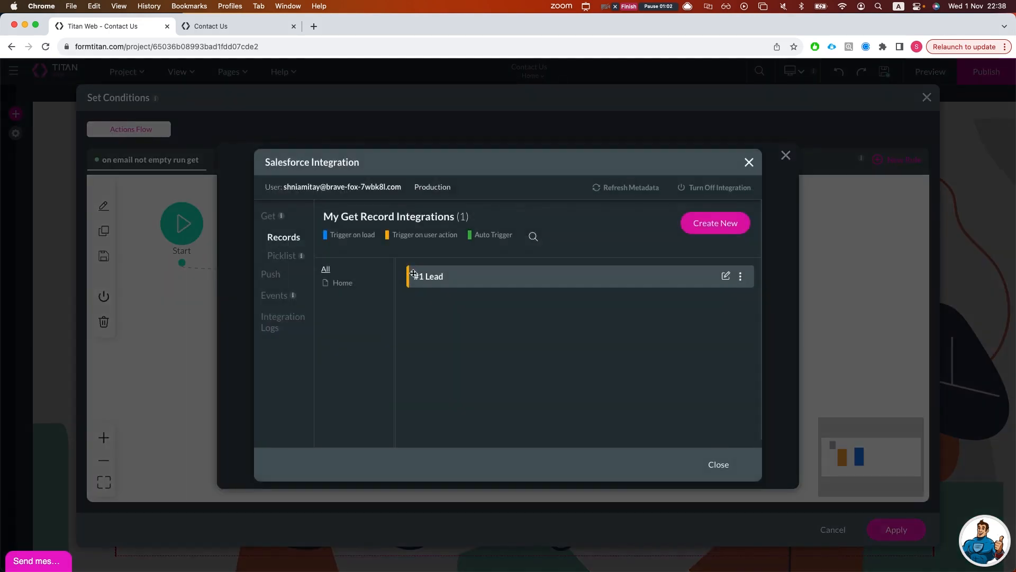
# - Open the #1 Lead integration's field mapping with the filter set to All
pyautogui.click(726, 277)
pyautogui.click(290, 157)
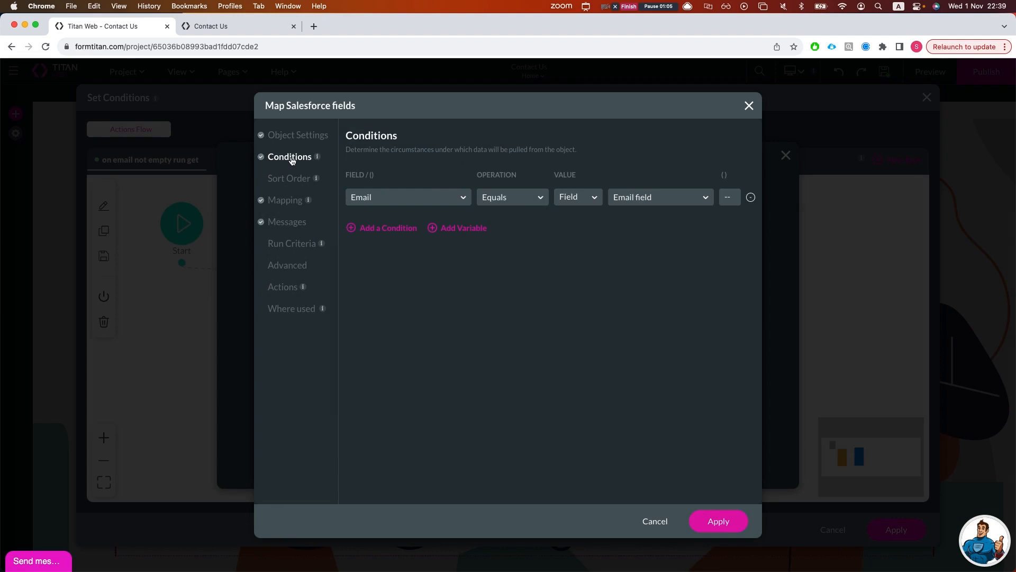
pyautogui.click(288, 199)
pyautogui.click(394, 204)
pyautogui.click(421, 252)
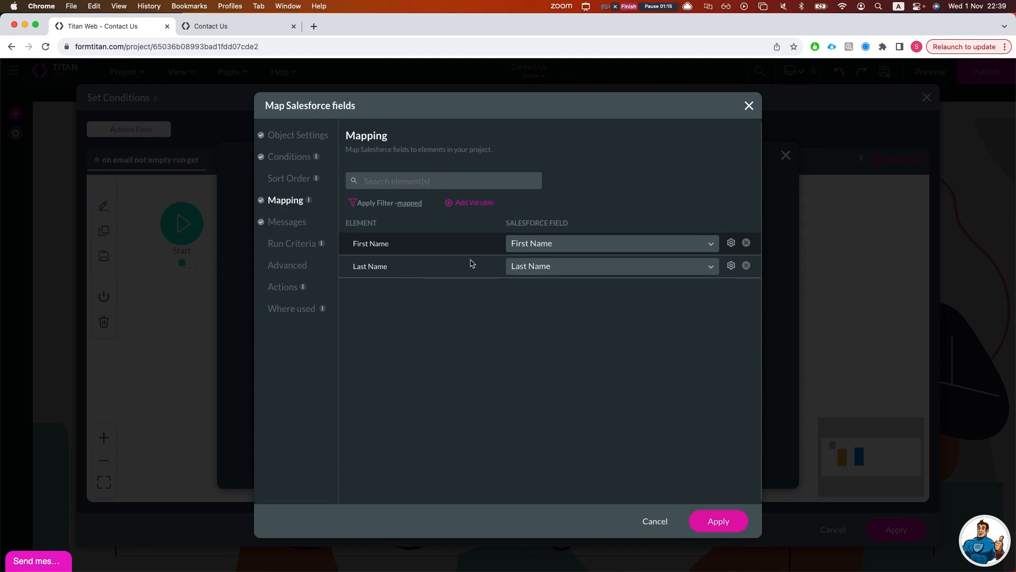
pyautogui.write('em')
pyautogui.press('BackSpace')
pyautogui.press('BackSpace')
pyautogui.click(414, 203)
pyautogui.click(390, 221)
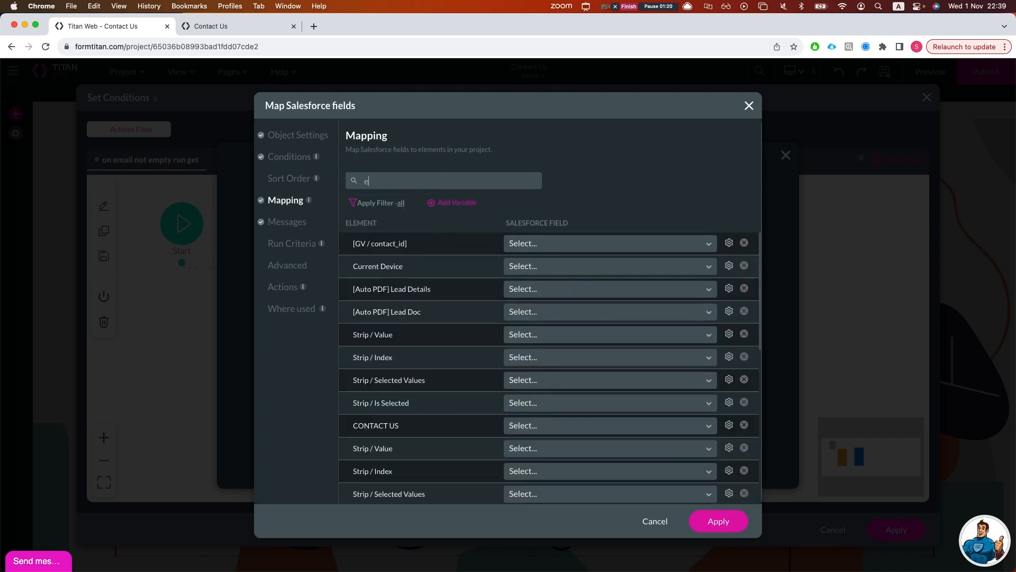
# - Map the form's Email field to the Salesforce Email field and apply
pyautogui.click(407, 182)
pyautogui.write('email')
pyautogui.click(566, 247)
pyautogui.write('email')
pyautogui.press('Return')
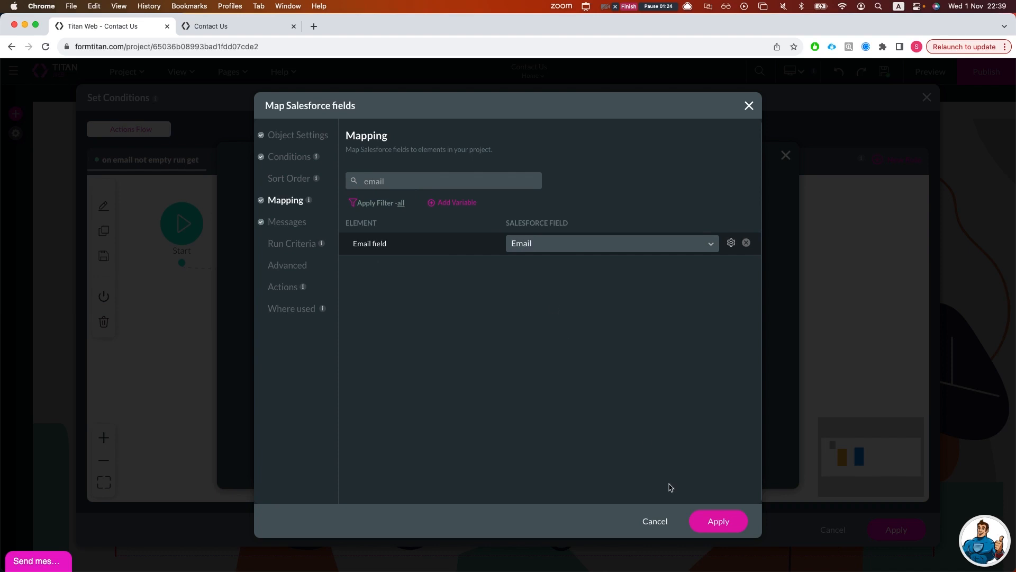
pyautogui.click(716, 520)
# - Save the Salesforce Action node, nudge the Condition node right, and apply the conditions
pyautogui.click(717, 467)
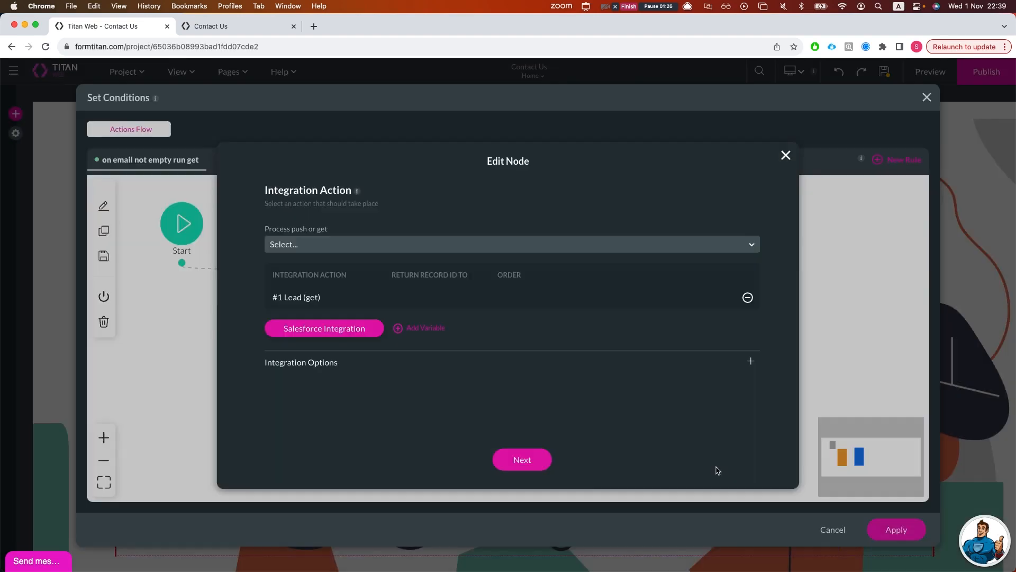
pyautogui.click(550, 463)
pyautogui.click(543, 462)
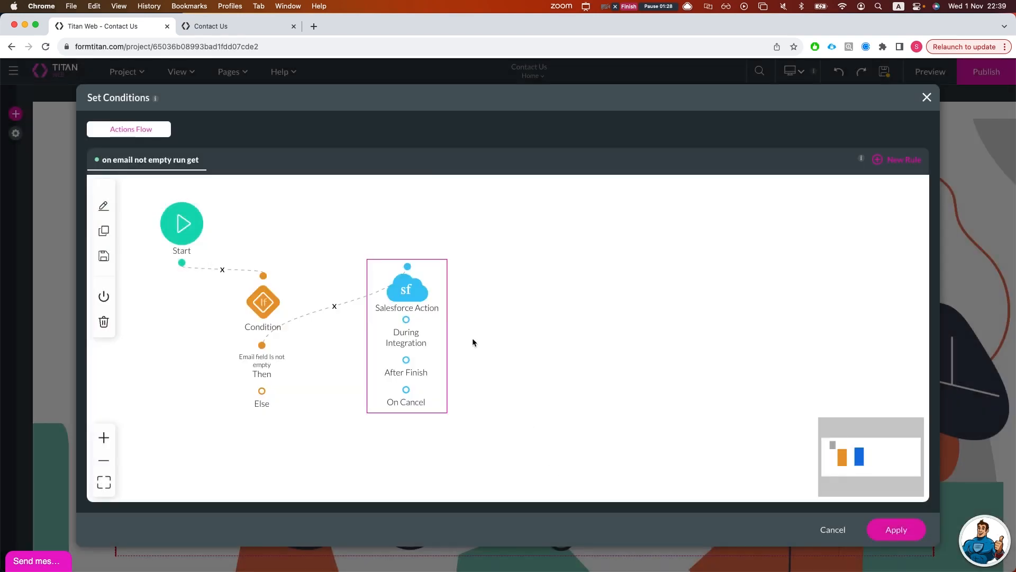
pyautogui.moveTo(273, 297); pyautogui.dragTo(305, 290)
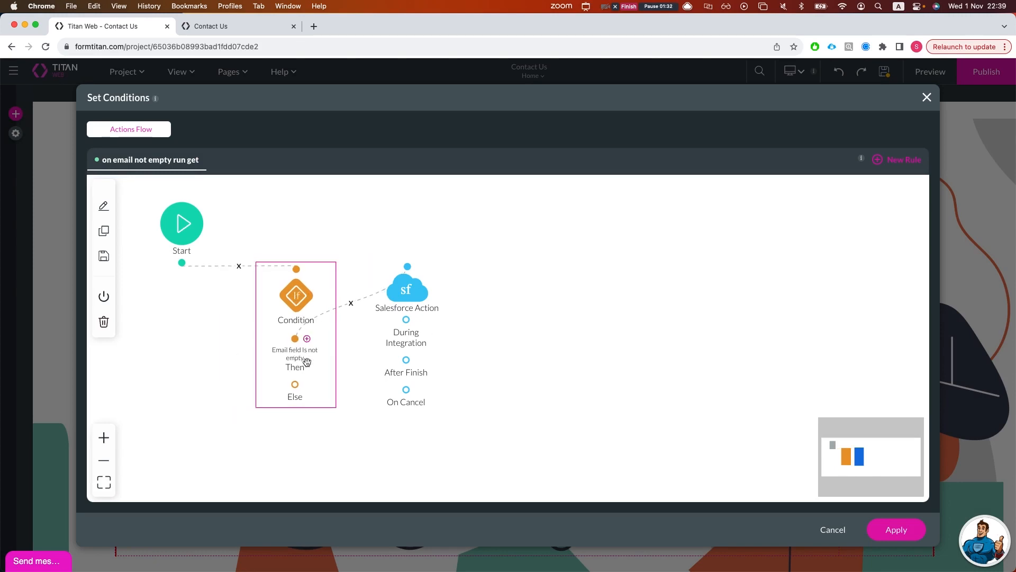
pyautogui.moveTo(396, 294)
pyautogui.click(879, 530)
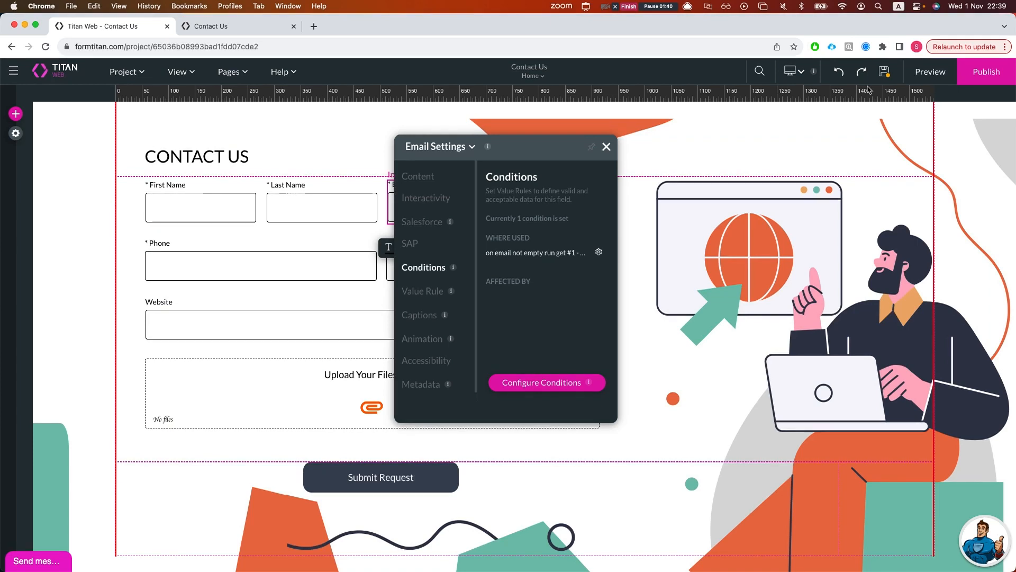
pyautogui.click(930, 72)
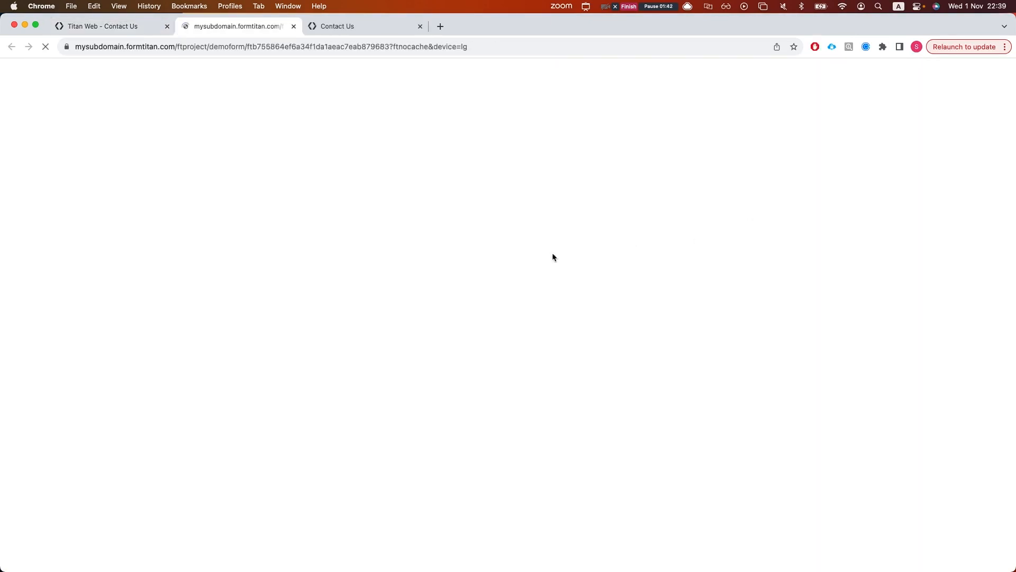
pyautogui.press('super+w')
pyautogui.click(483, 154)
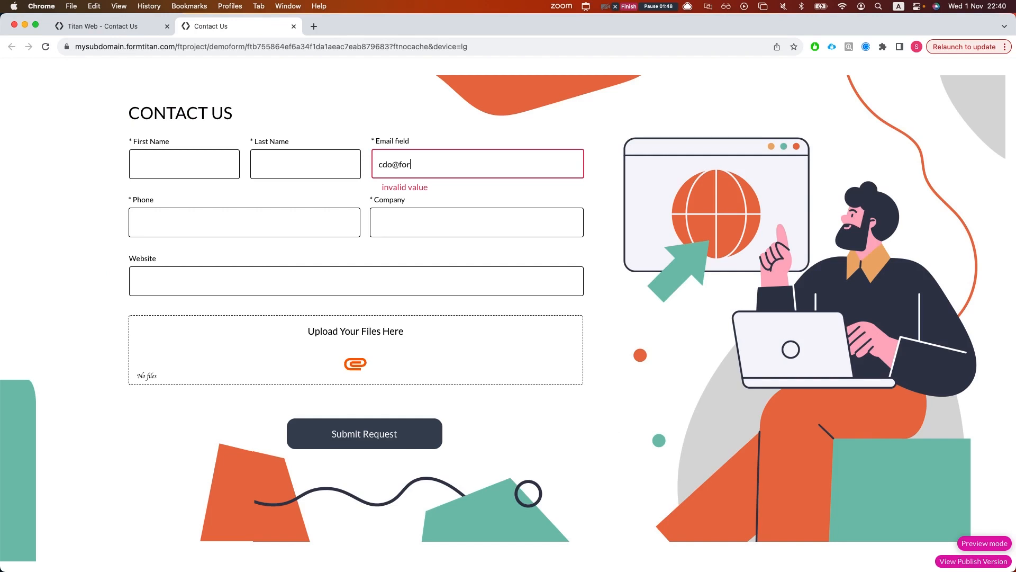
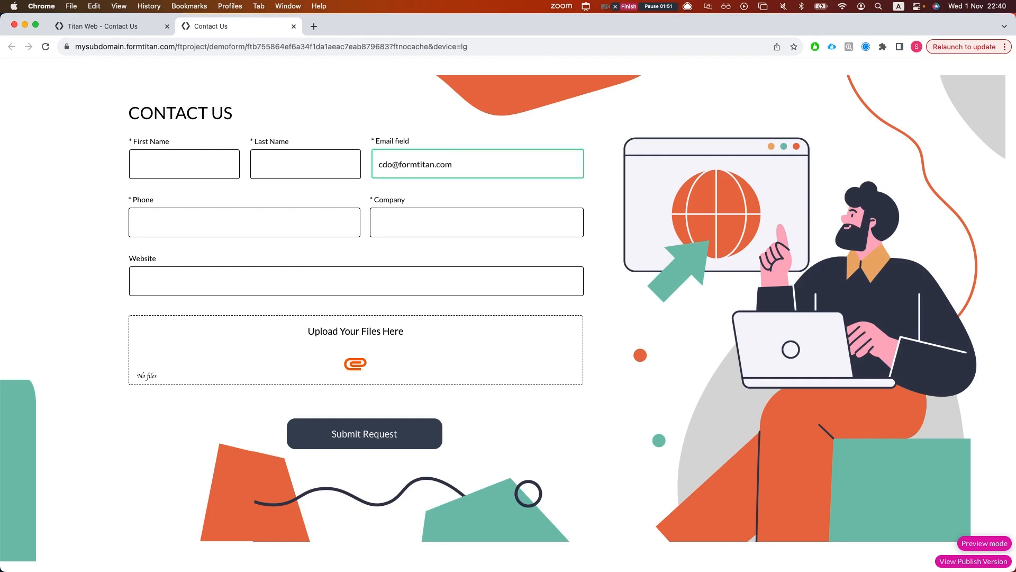
pyautogui.click(356, 203)
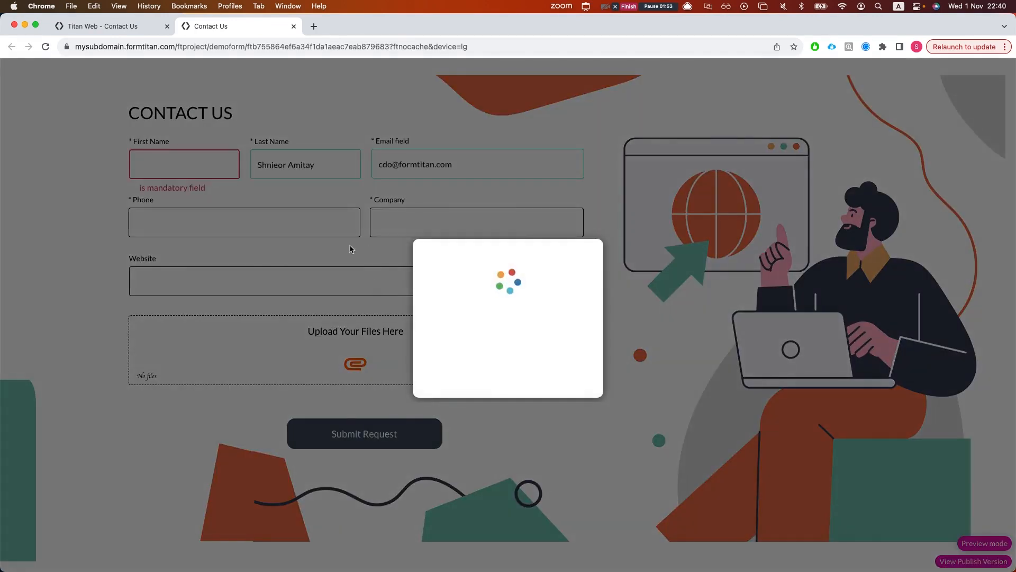
pyautogui.rightClick(73, 215)
pyautogui.click(104, 174)
pyautogui.press('super+w')
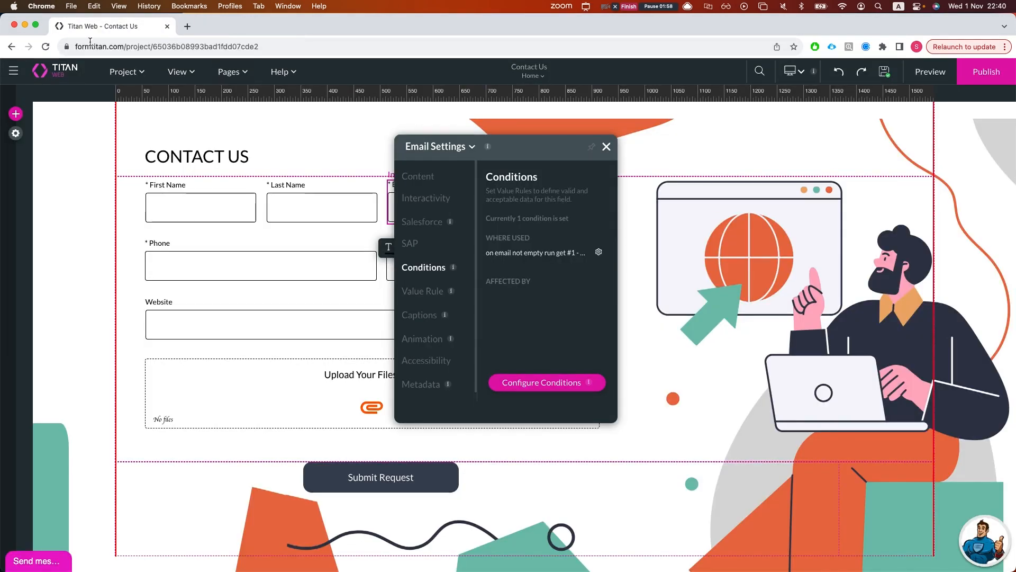
pyautogui.click(906, 79)
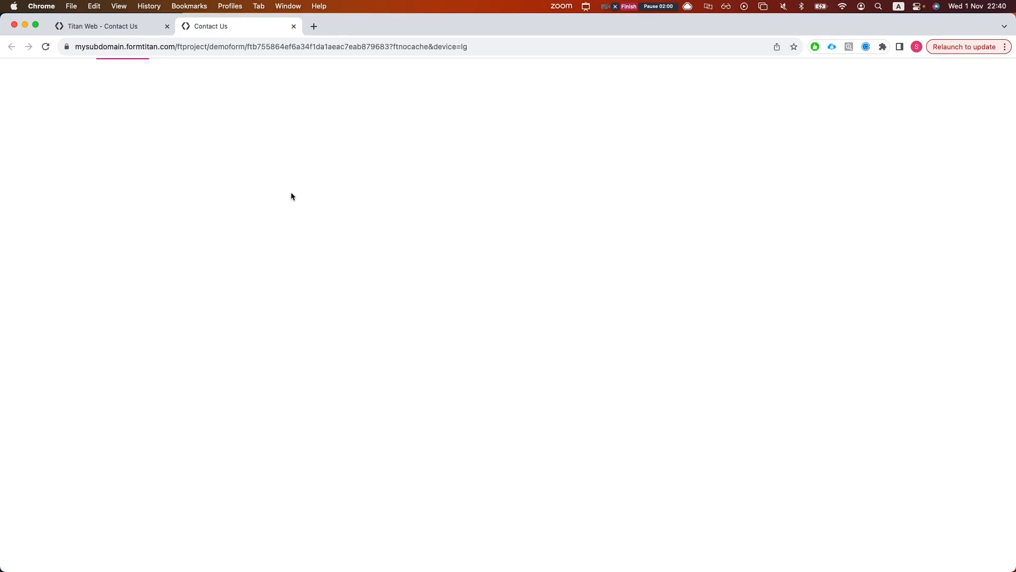
pyautogui.rightClick(150, 217)
pyautogui.click(180, 378)
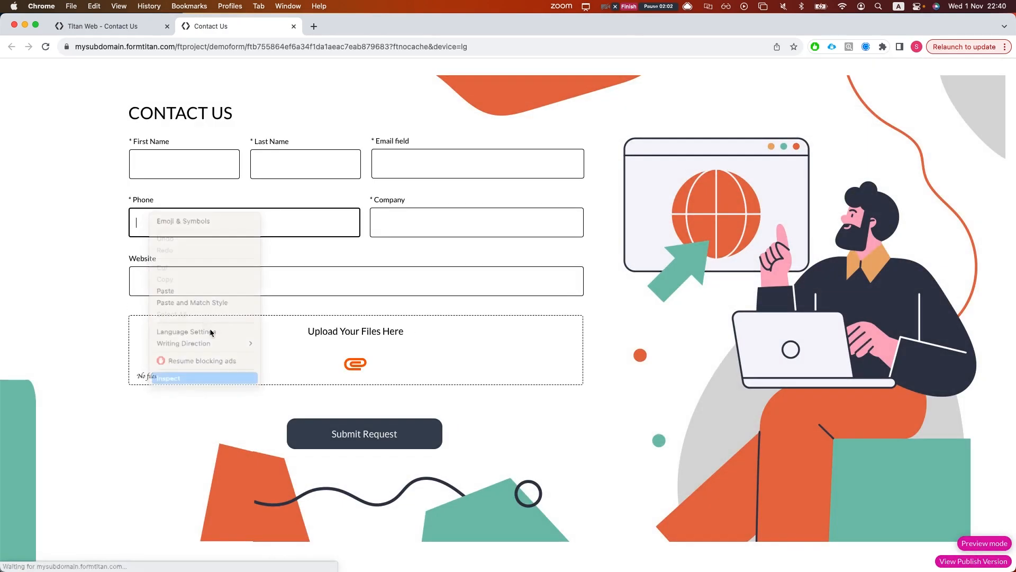
pyautogui.click(113, 344)
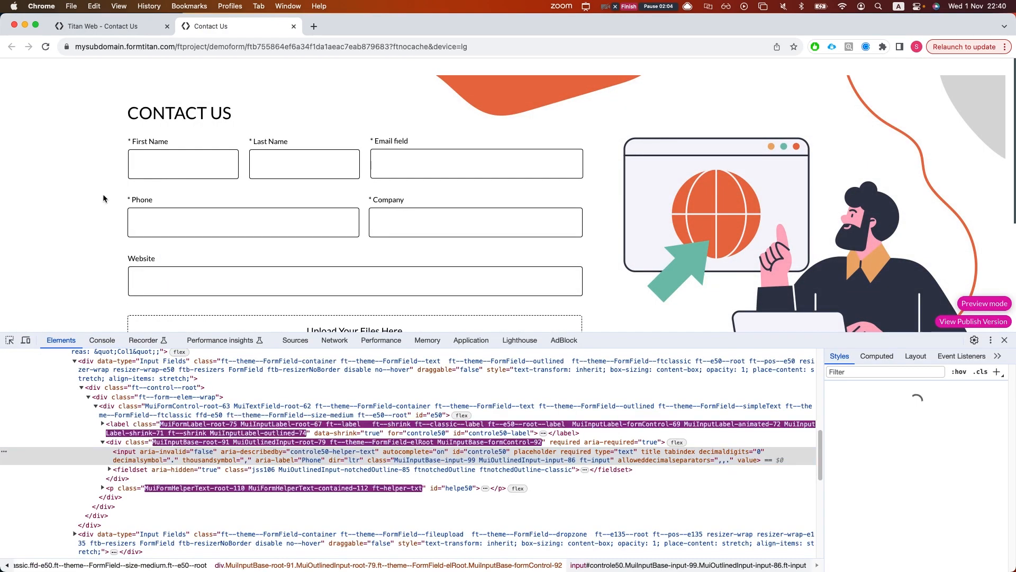
pyautogui.click(100, 345)
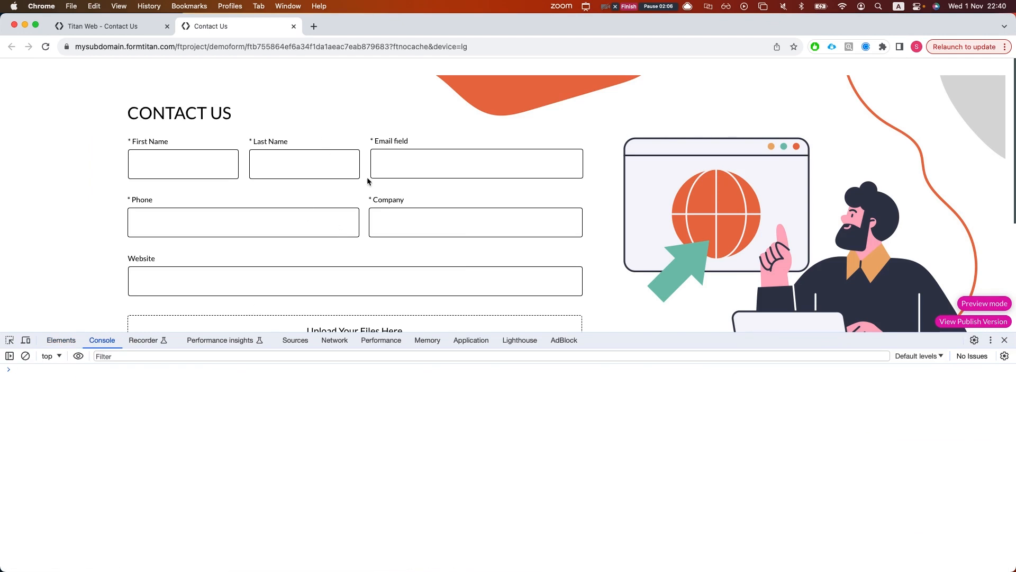
pyautogui.click(387, 169)
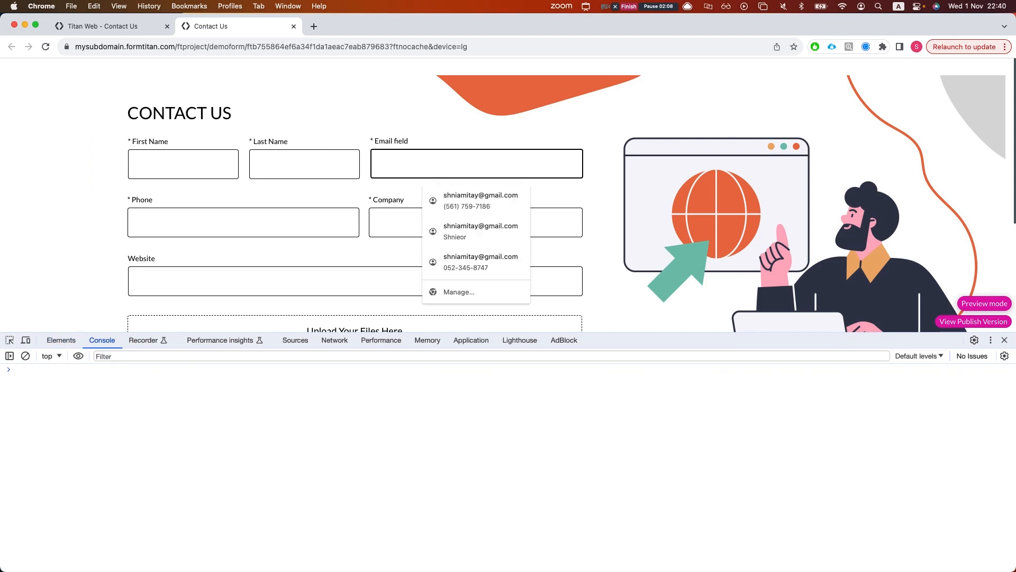
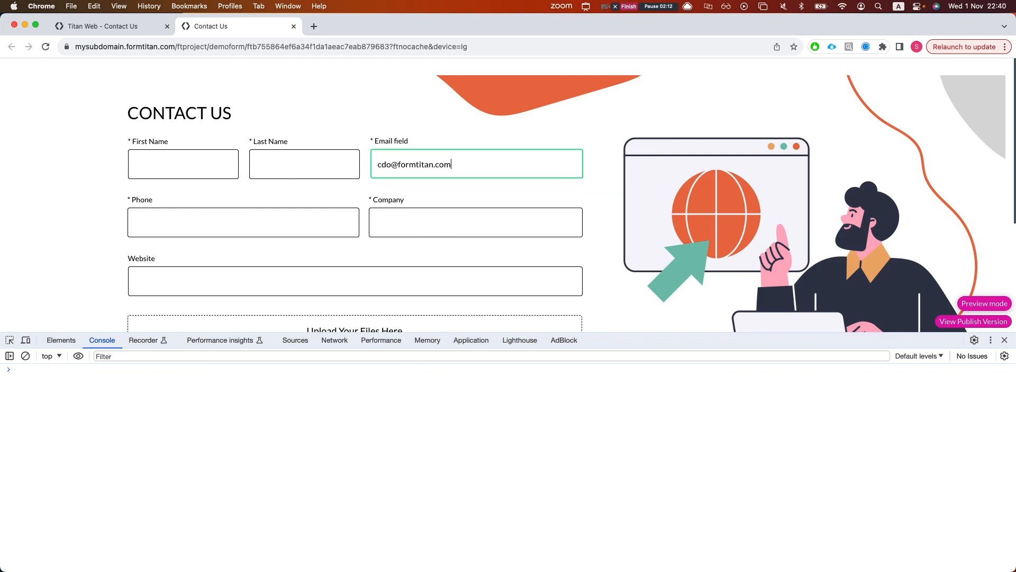
pyautogui.click(325, 191)
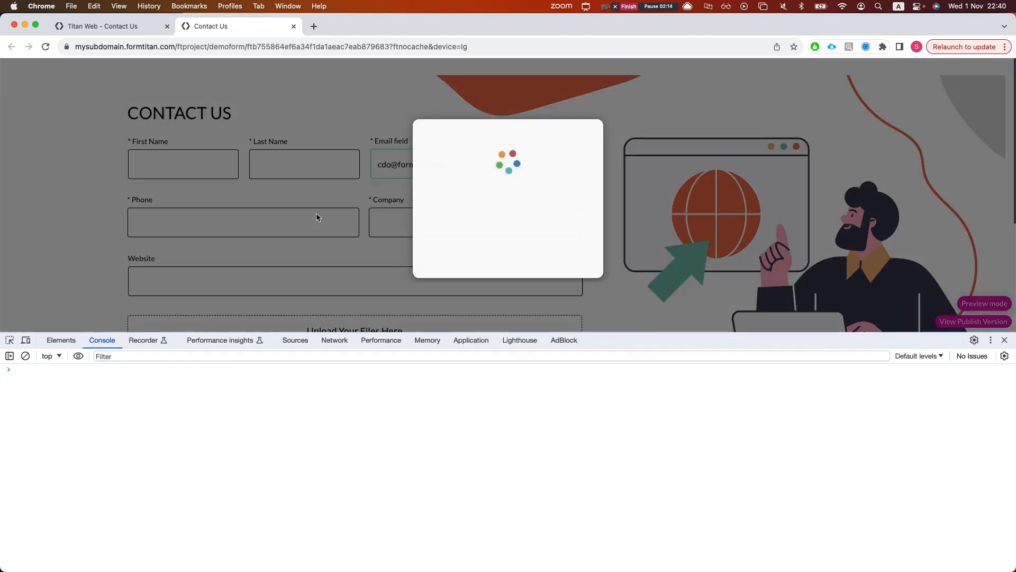
pyautogui.click(113, 389)
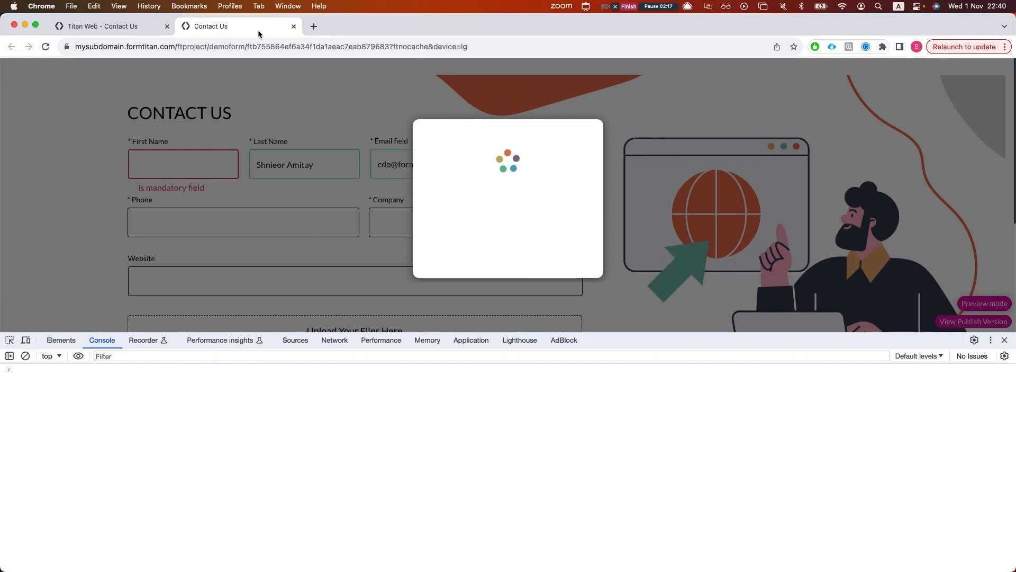
pyautogui.press('super+w')
# - Turn on Debug Mode under Project settings > Tools and launch a live preview
pyautogui.click(16, 133)
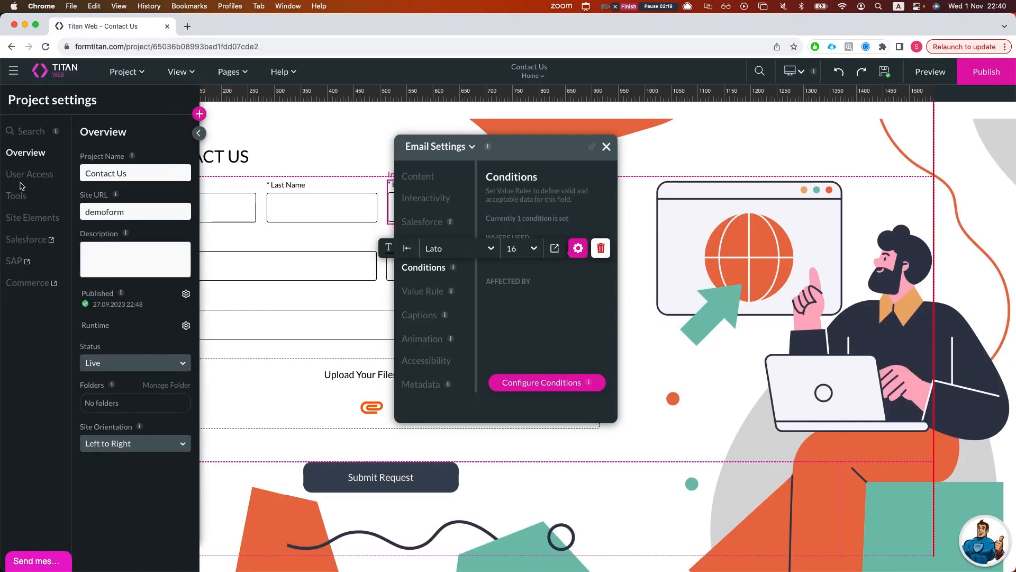
pyautogui.click(27, 176)
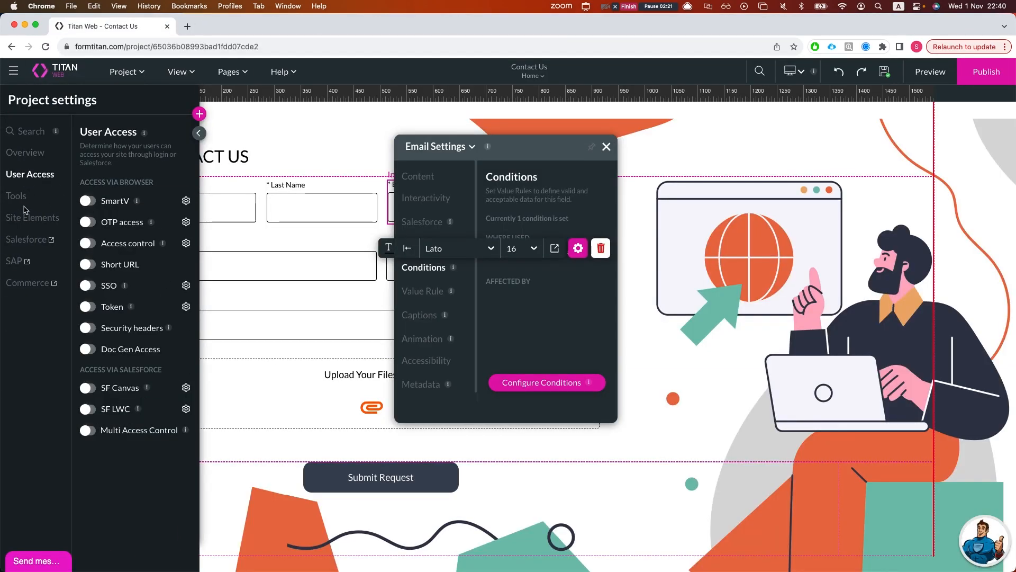
pyautogui.click(21, 196)
pyautogui.click(91, 186)
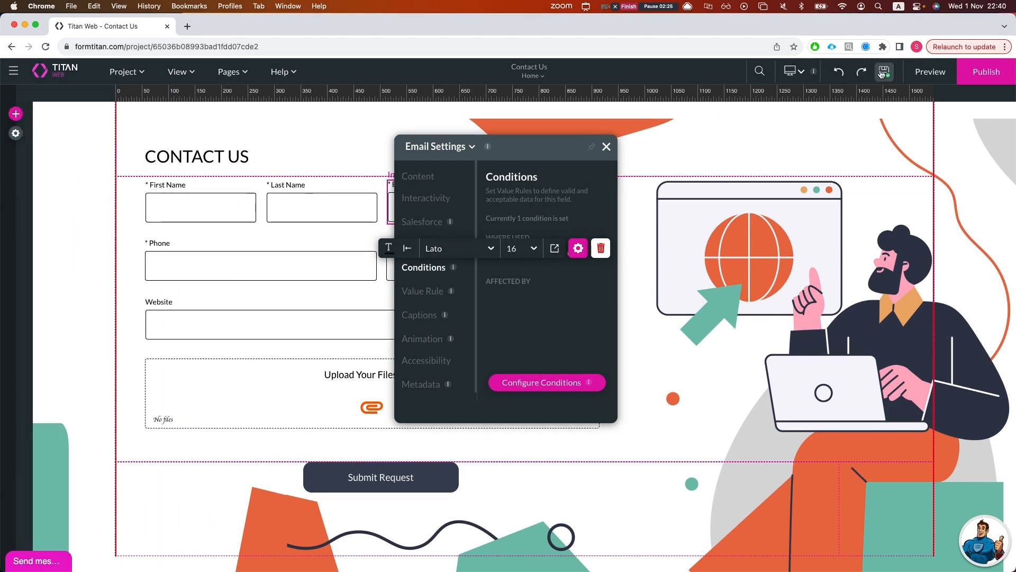
pyautogui.click(930, 71)
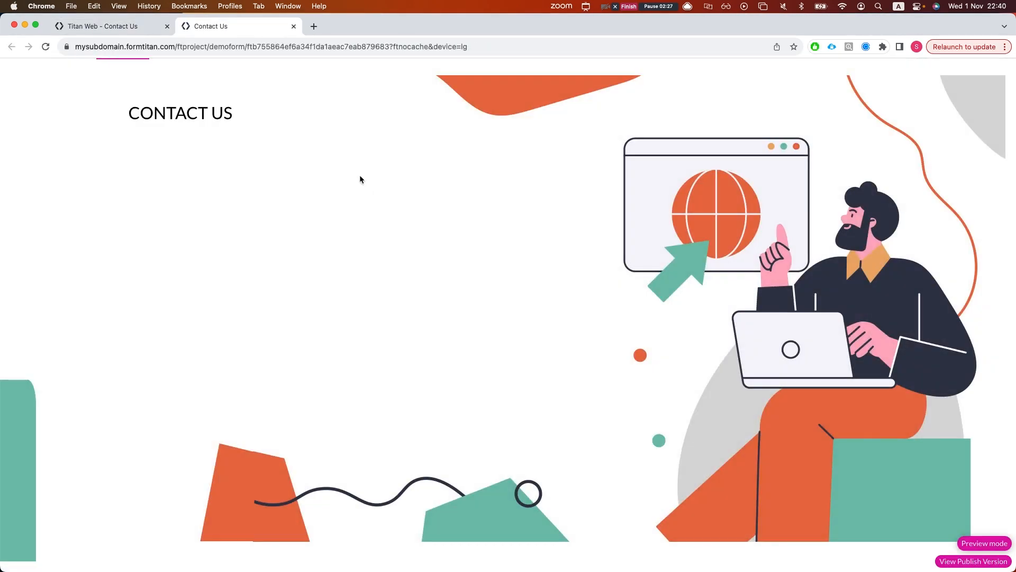
# - With the developer console open, enter a test e-mail address in Email, then close the preview
pyautogui.click(478, 170)
pyautogui.rightClick(135, 349)
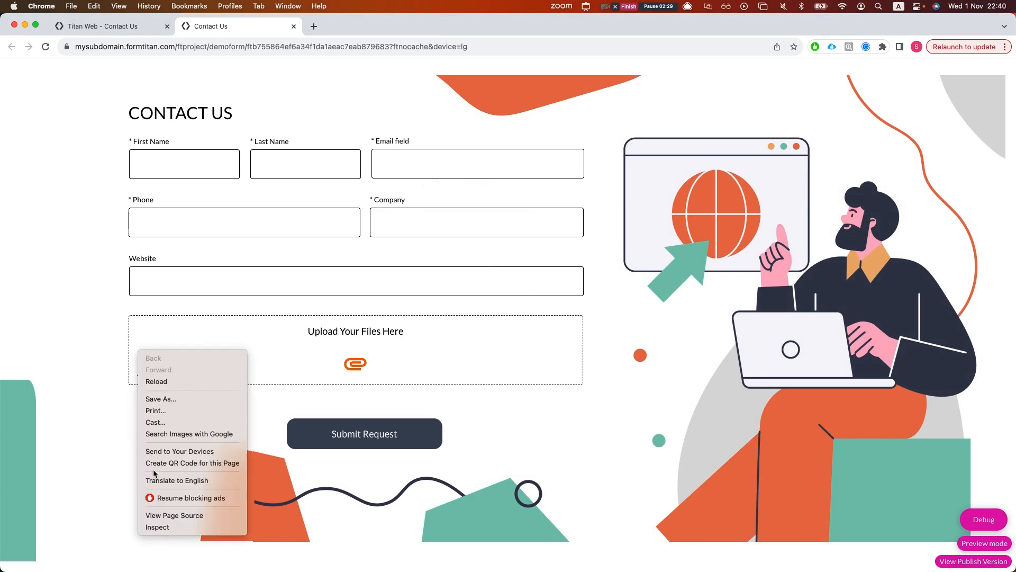
pyautogui.click(175, 527)
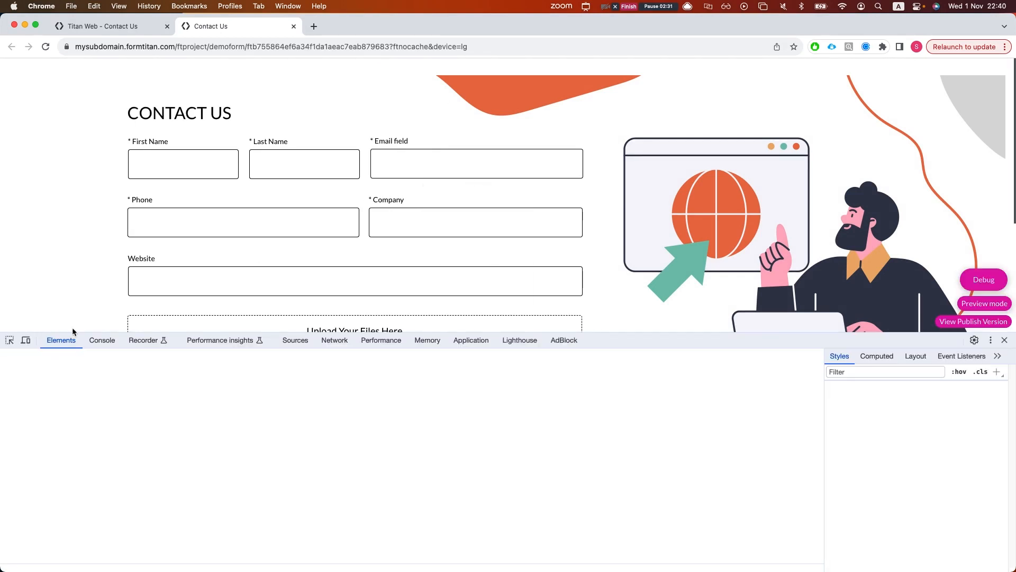
pyautogui.click(102, 340)
pyautogui.click(408, 165)
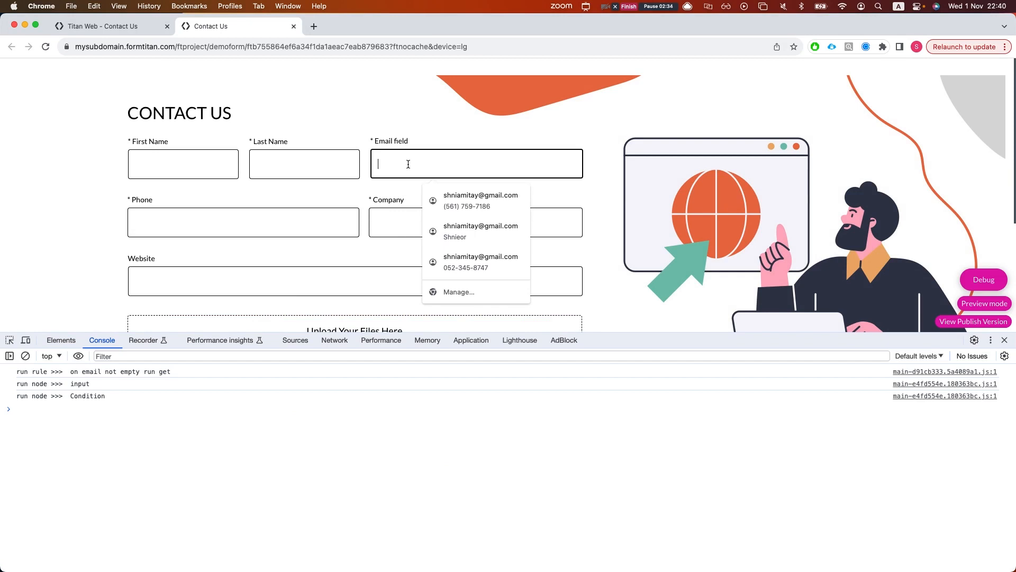
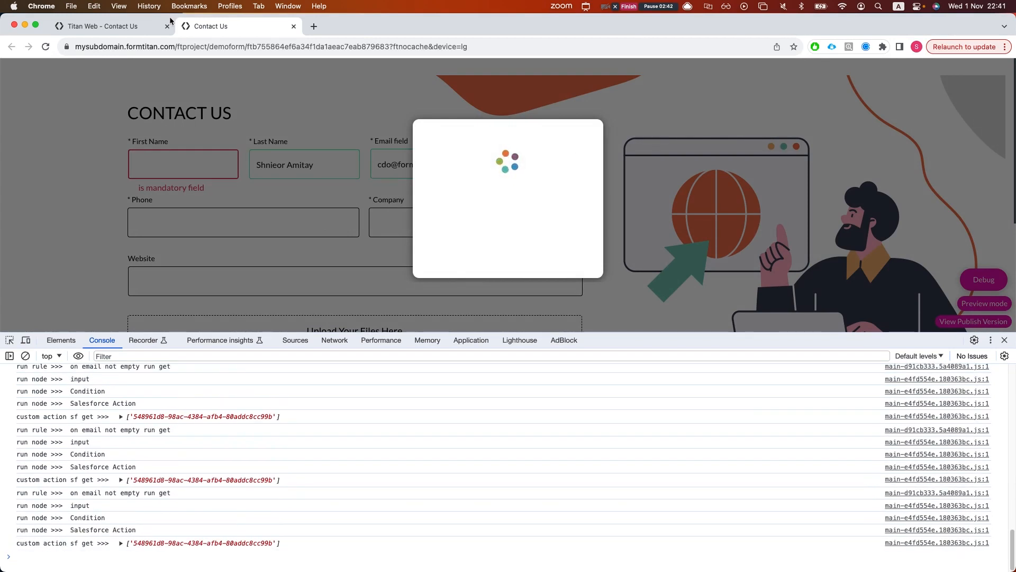
pyautogui.press('super+w')
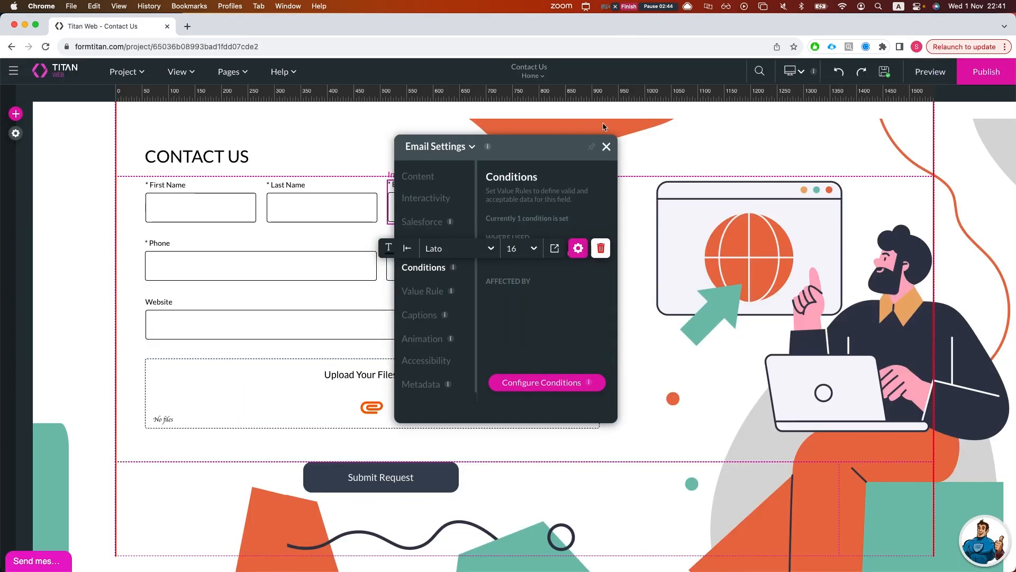
# - Reopen the email rule's Salesforce action node and its integration settings
pyautogui.click(606, 147)
pyautogui.click(578, 249)
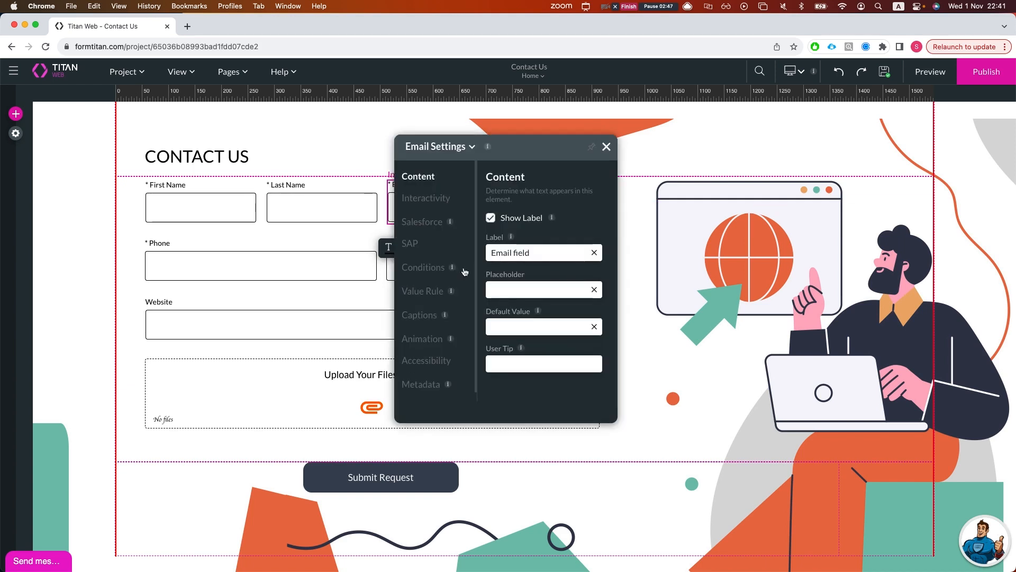
pyautogui.click(414, 269)
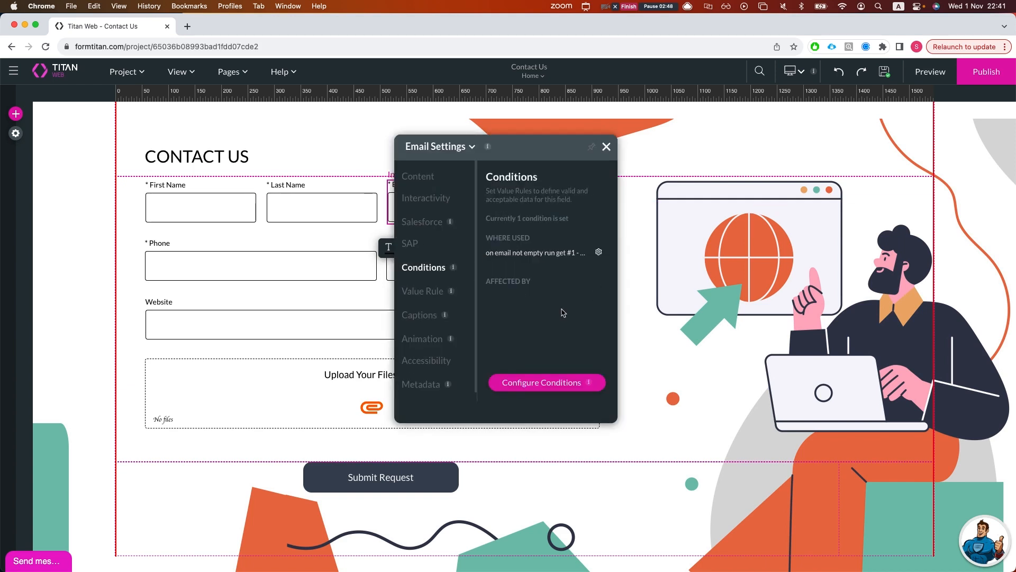
pyautogui.click(600, 256)
pyautogui.click(431, 288)
pyautogui.click(466, 276)
pyautogui.click(310, 329)
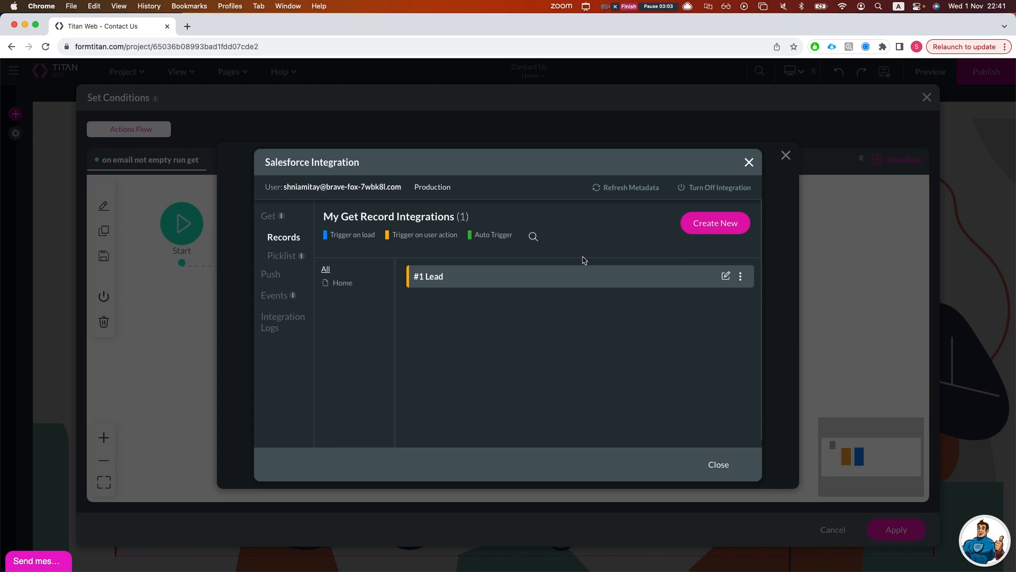
# - Clear the Email field's mapping in #1 Lead, then save the node and flow
pyautogui.click(726, 276)
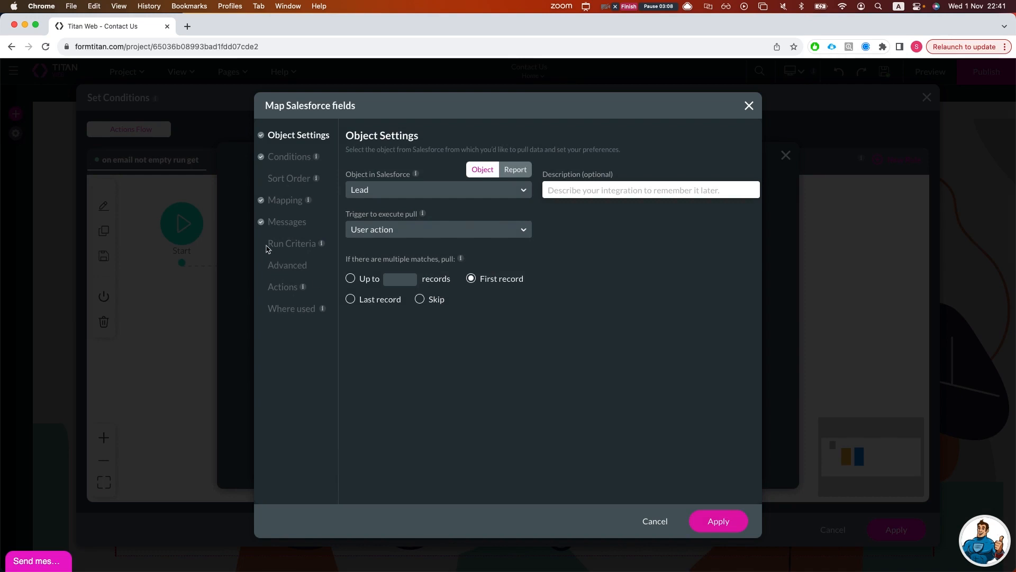
pyautogui.click(285, 201)
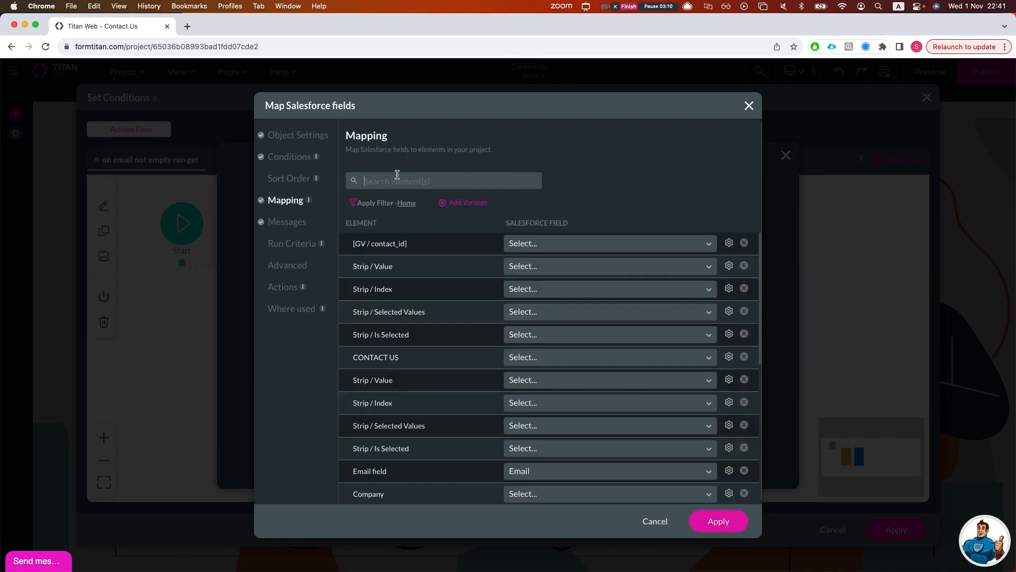
pyautogui.write('email')
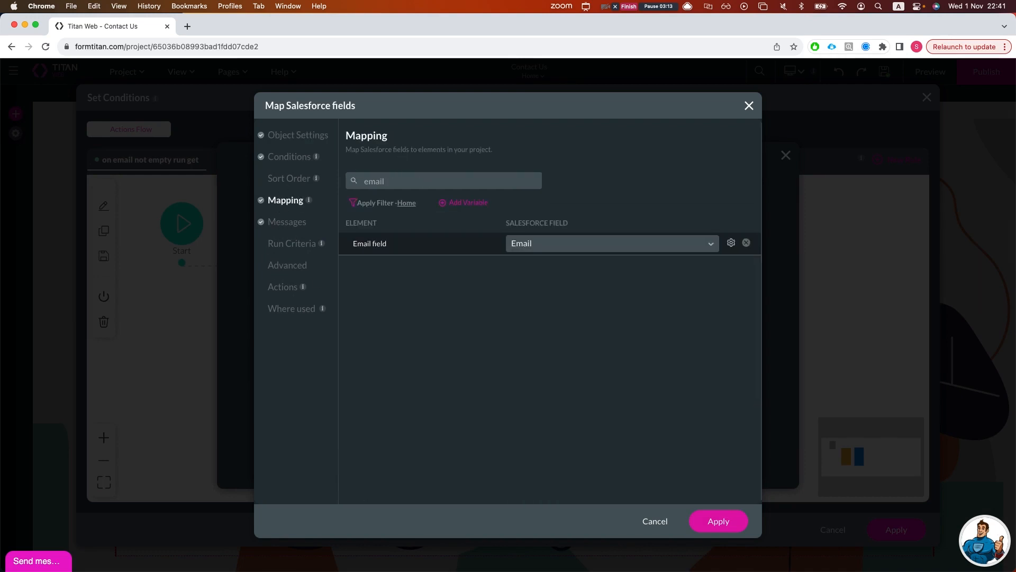
pyautogui.click(747, 243)
pyautogui.click(718, 521)
pyautogui.click(712, 464)
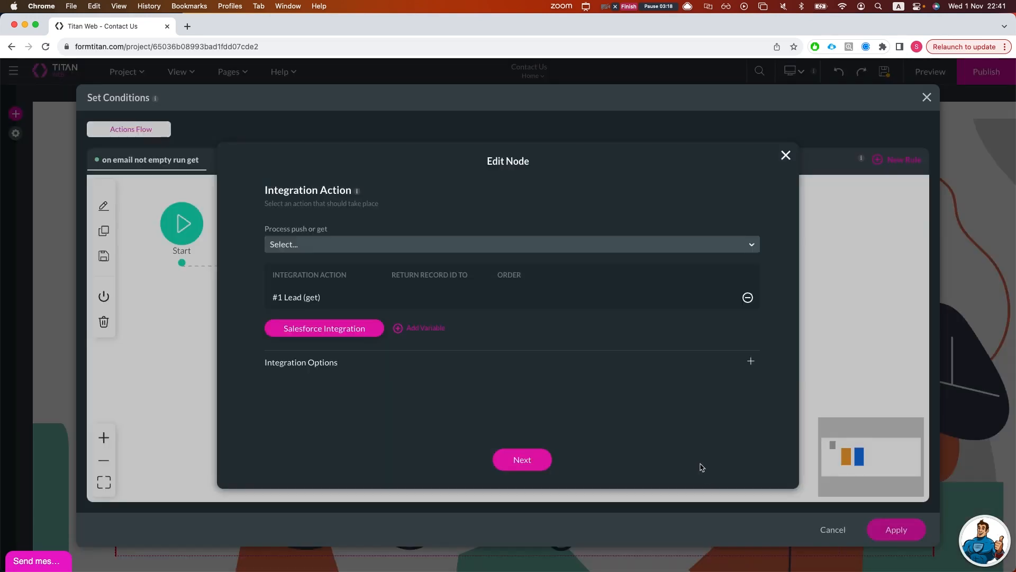
pyautogui.click(545, 466)
pyautogui.click(894, 529)
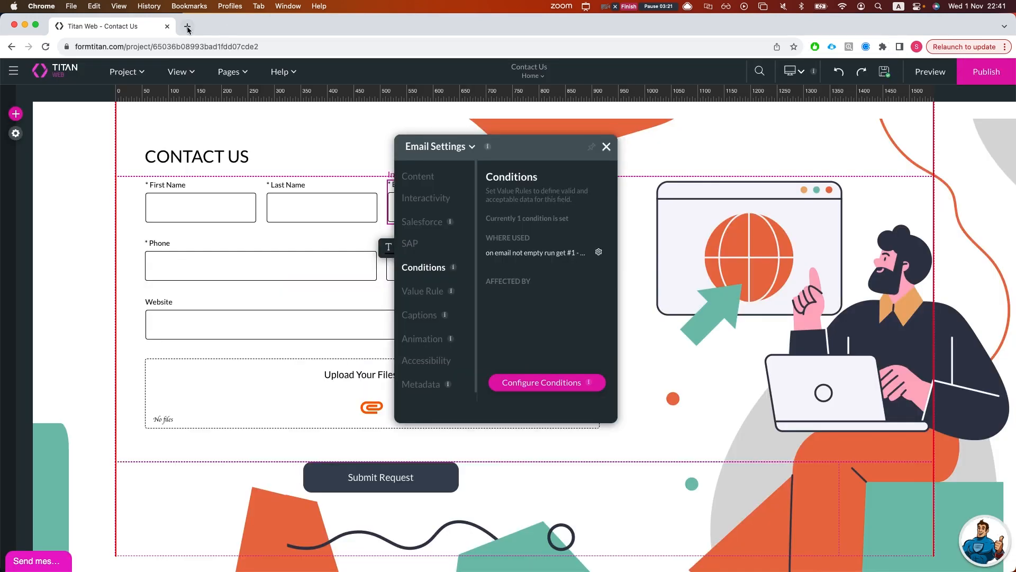
pyautogui.click(187, 26)
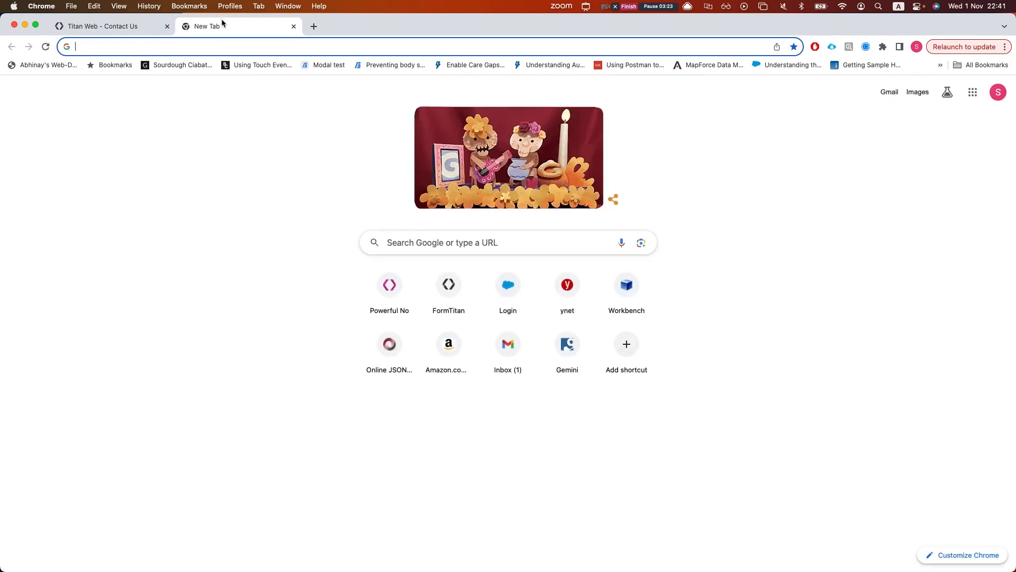
pyautogui.click(293, 26)
pyautogui.click(208, 200)
pyautogui.click(397, 170)
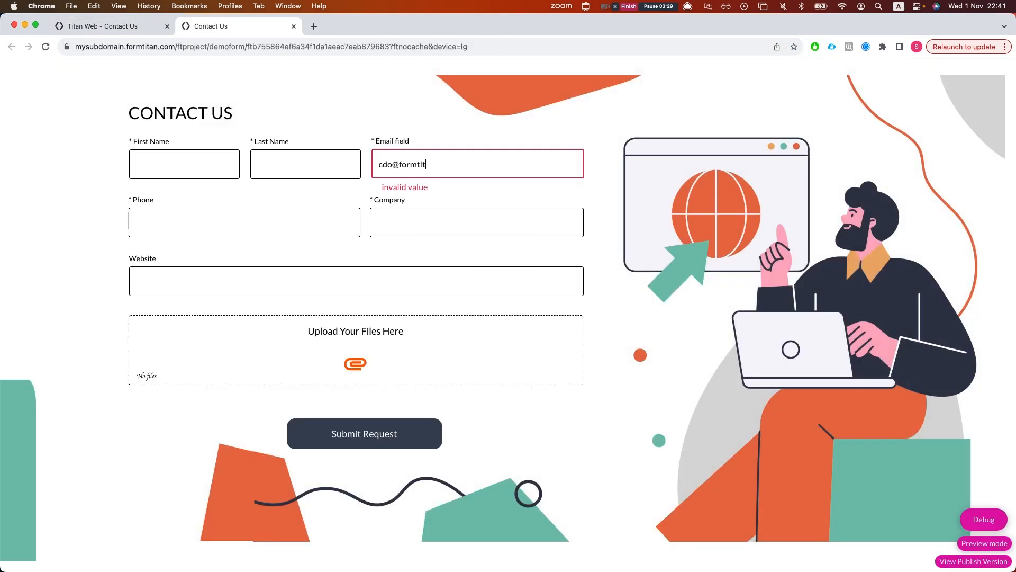
pyautogui.press('Tab')
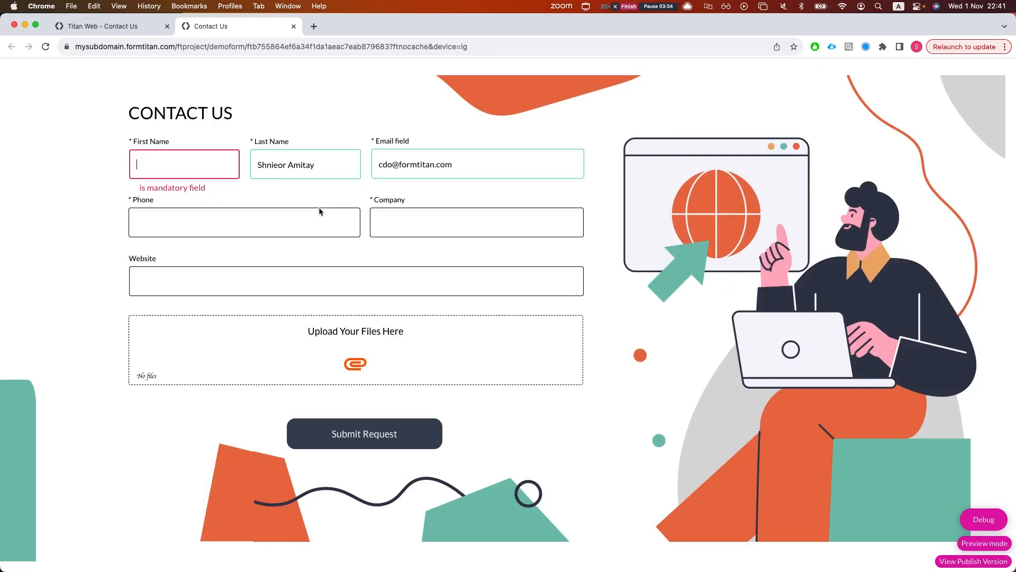
pyautogui.click(312, 171)
pyautogui.press('super+w')
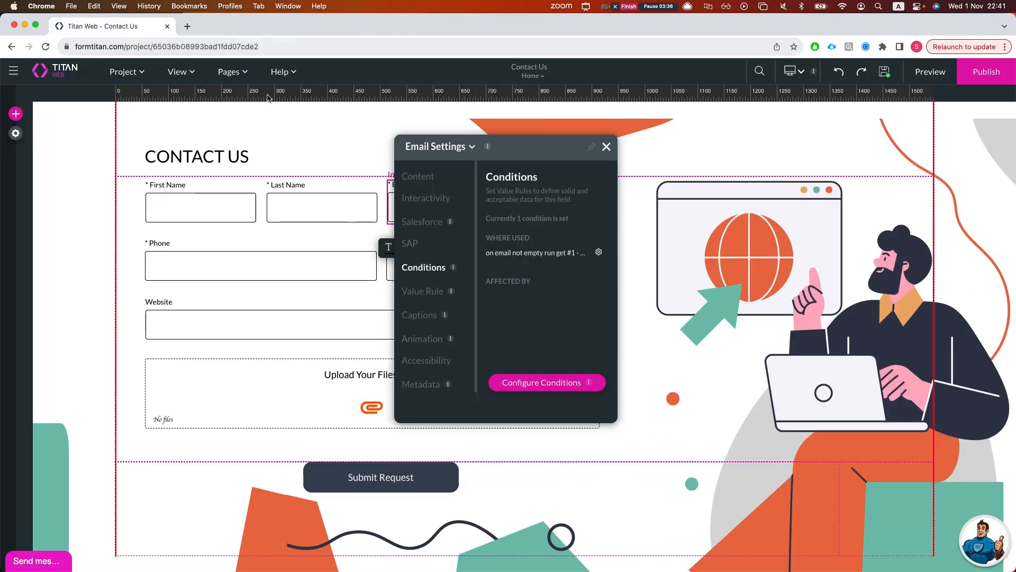
# - Select the Company field and open its rule's action flow
pyautogui.click(607, 147)
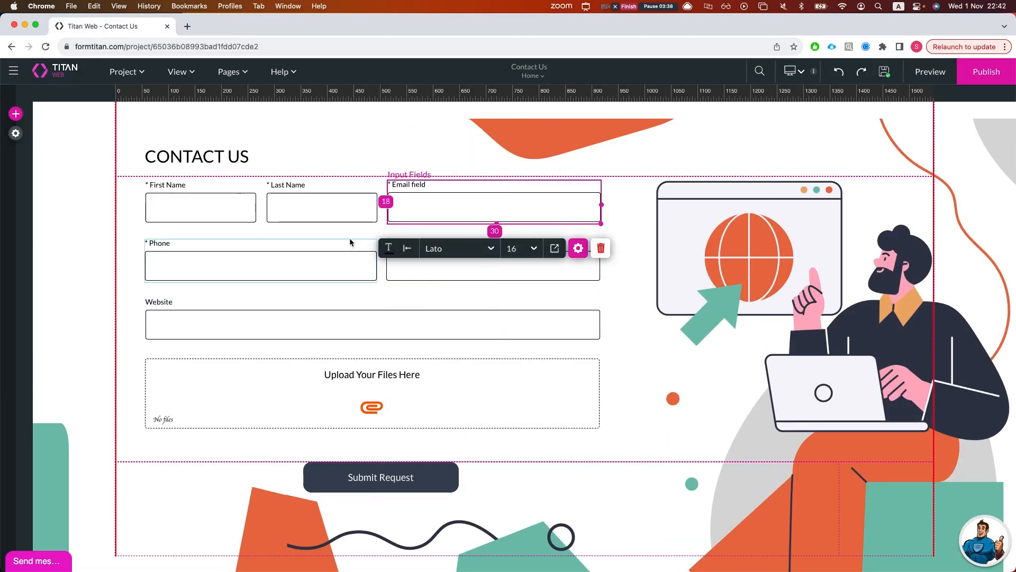
pyautogui.click(429, 270)
pyautogui.click(695, 308)
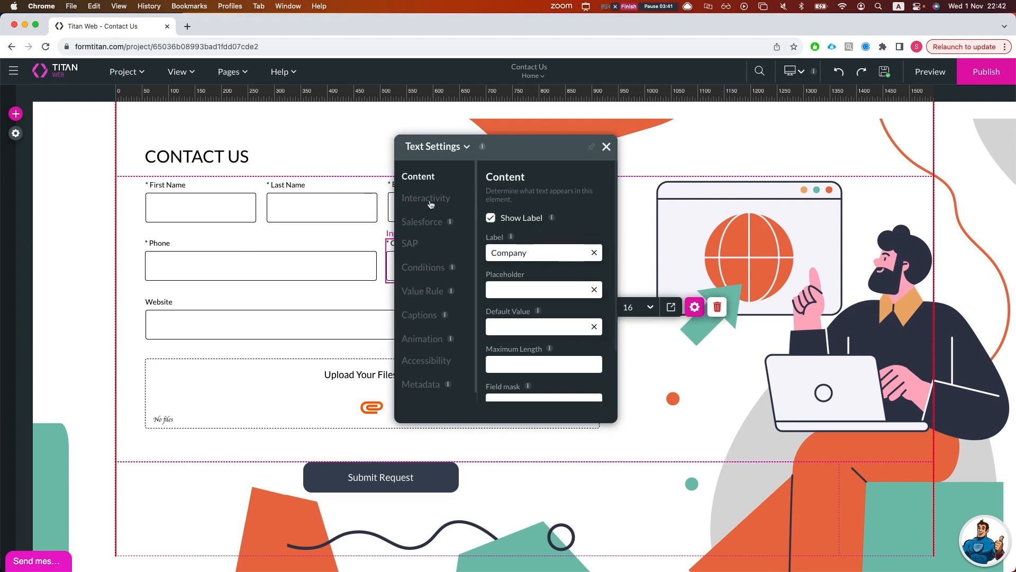
pyautogui.click(438, 268)
pyautogui.click(532, 382)
# - Delete Rule 2, set the condition to Company Is not empty, and add a Then node
pyautogui.click(258, 311)
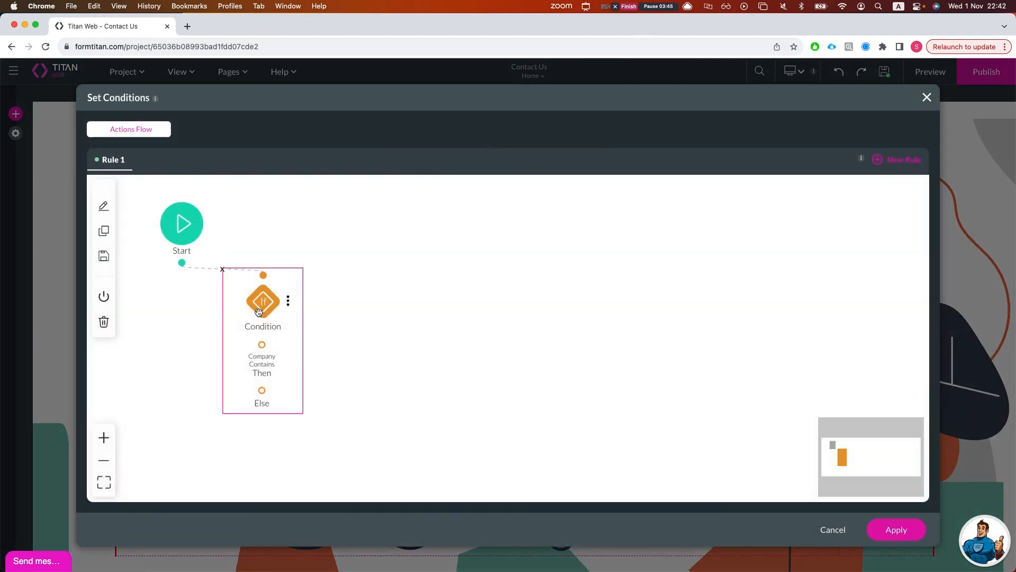
pyautogui.doubleClick(258, 311)
pyautogui.click(727, 372)
pyautogui.click(757, 315)
pyautogui.click(782, 351)
pyautogui.click(513, 254)
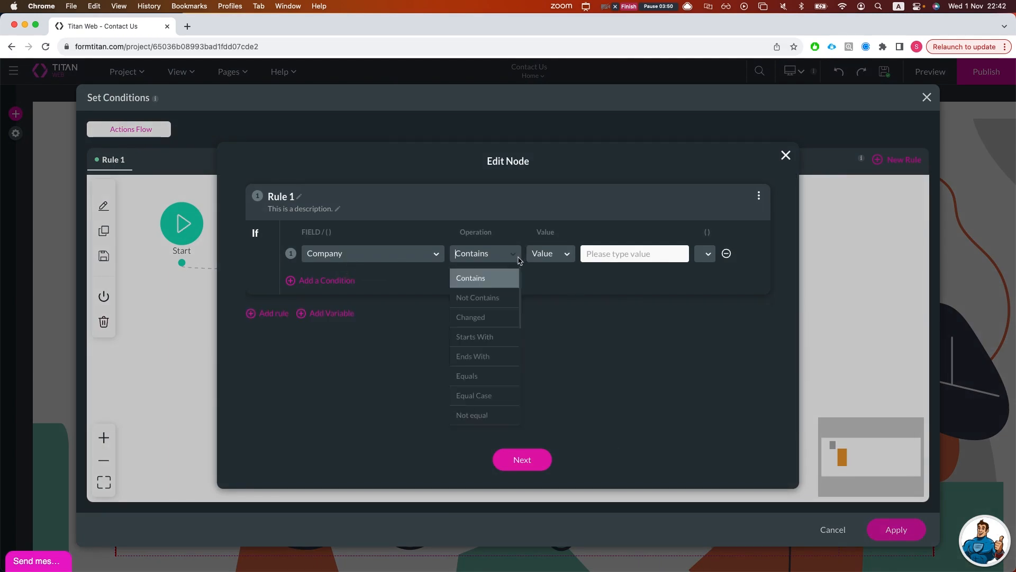
pyautogui.write('is not')
pyautogui.press('Return')
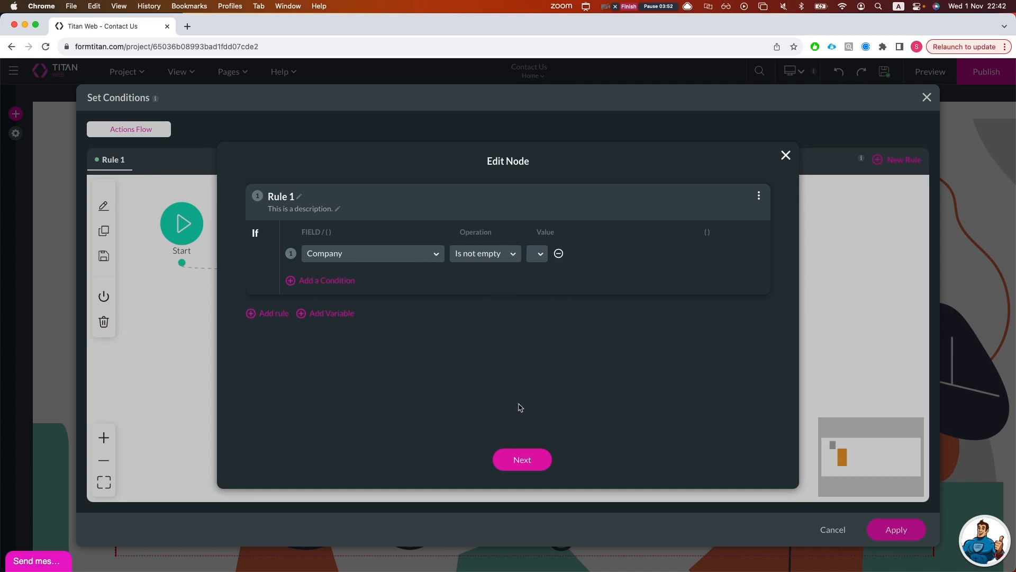
pyautogui.click(525, 458)
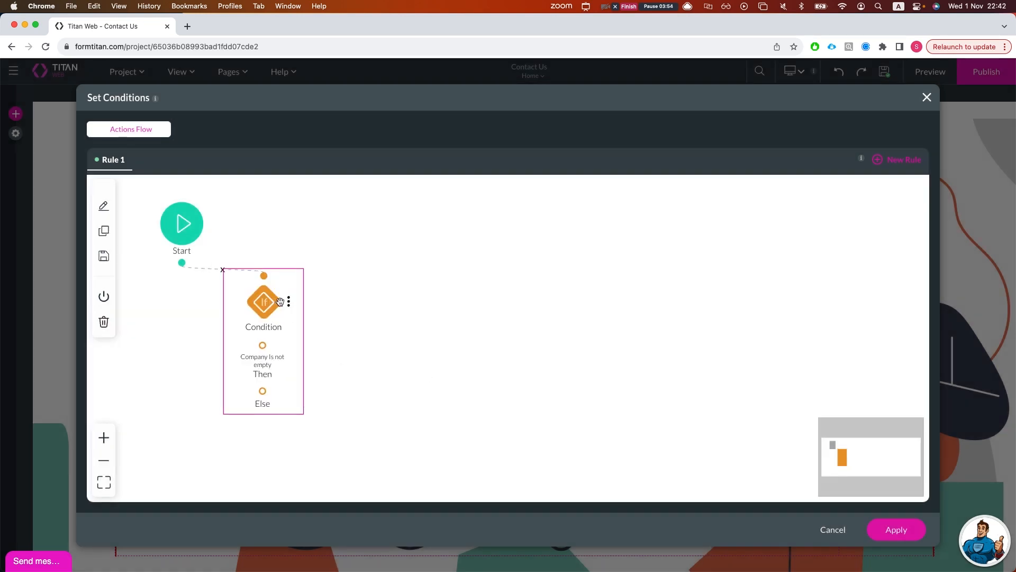
pyautogui.click(335, 353)
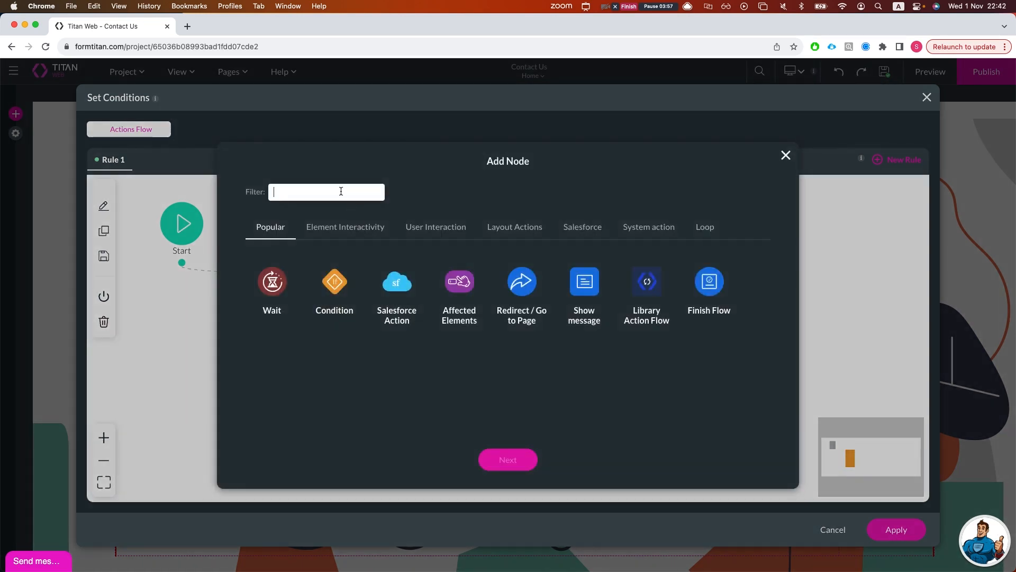
# - Add an Affected Elements node targeting the First Name field
pyautogui.write('find')
pyautogui.press('BackSpace')
pyautogui.press('BackSpace')
pyautogui.press('BackSpace')
pyautogui.press('BackSpace')
pyautogui.write('aff')
pyautogui.click(286, 283)
pyautogui.click(504, 458)
pyautogui.click(282, 226)
pyautogui.write('first')
pyautogui.click(292, 253)
# - Set First Name's value to aa, insert the node, apply the flow, and select First Name
pyautogui.click(335, 416)
pyautogui.write('set v')
pyautogui.click(305, 358)
pyautogui.click(536, 418)
pyautogui.write('aa')
pyautogui.click(762, 417)
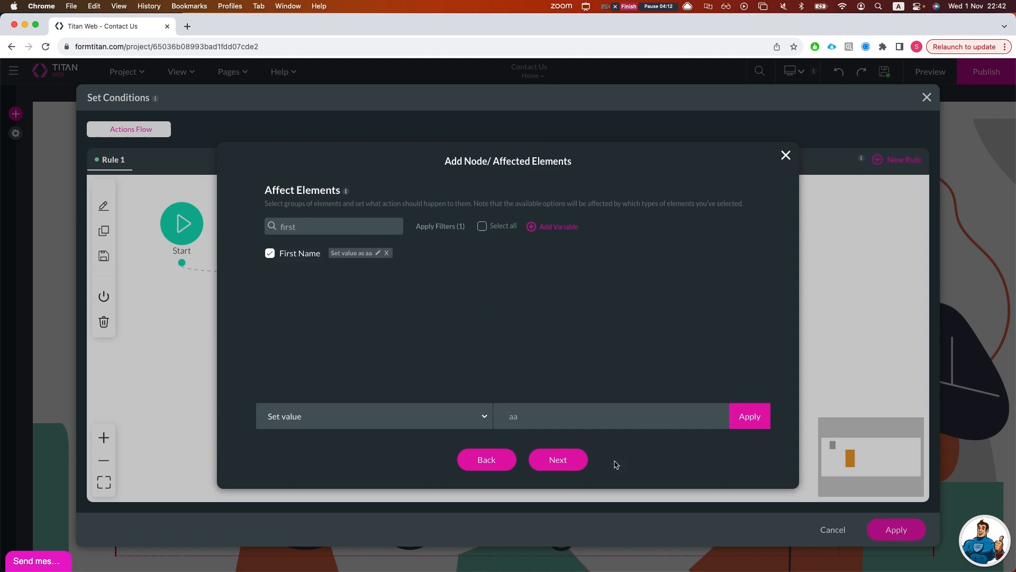
pyautogui.click(579, 460)
pyautogui.click(539, 458)
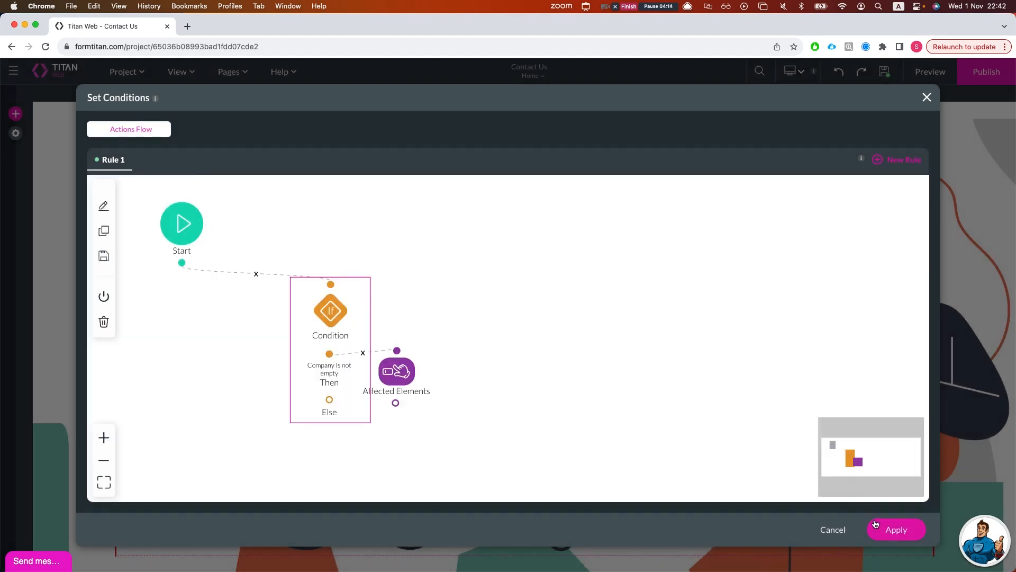
pyautogui.click(896, 530)
pyautogui.click(205, 210)
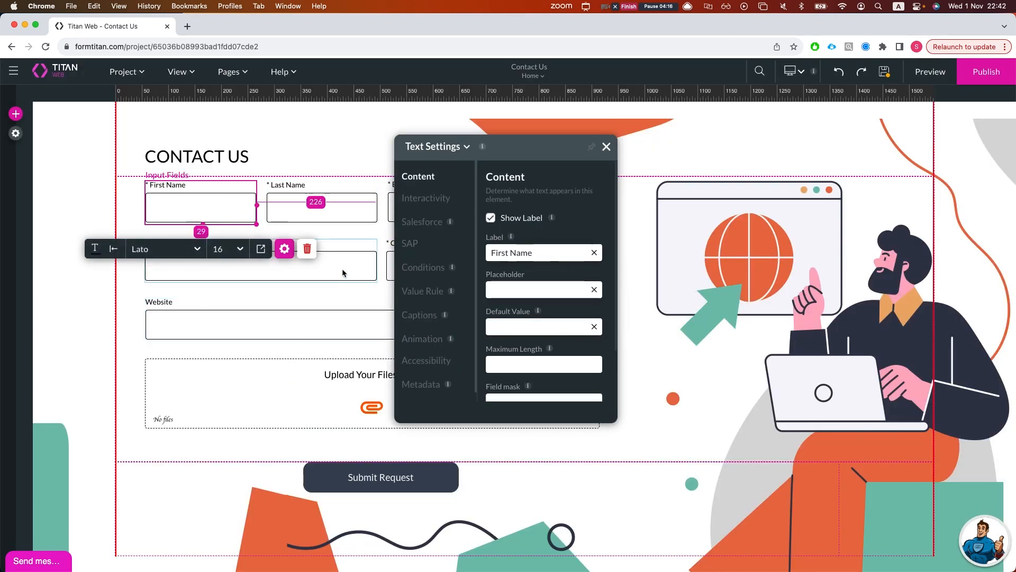
# - In First Name's flow, add an Affected Elements node targeting Email field
pyautogui.click(408, 269)
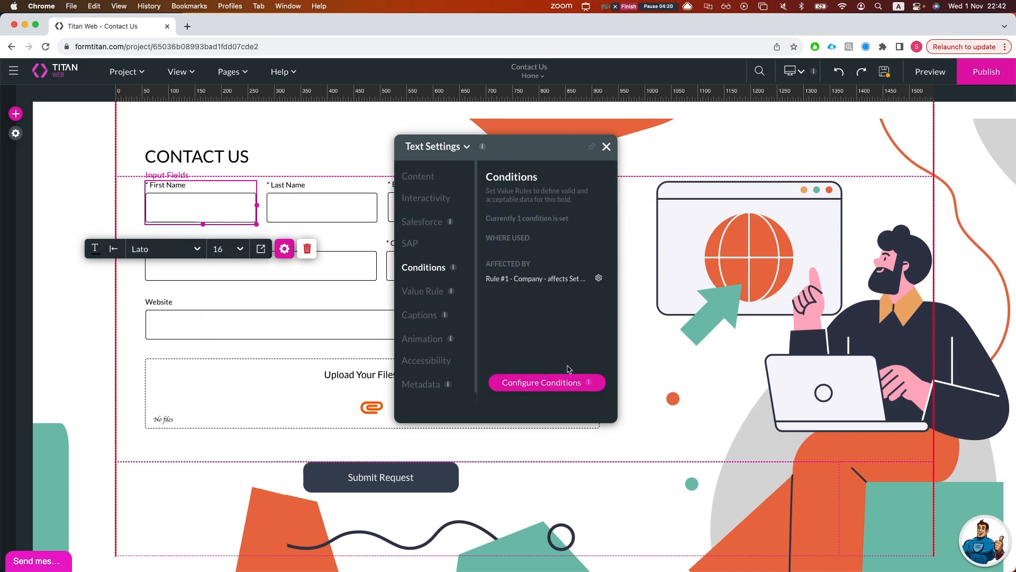
pyautogui.click(561, 383)
pyautogui.click(274, 345)
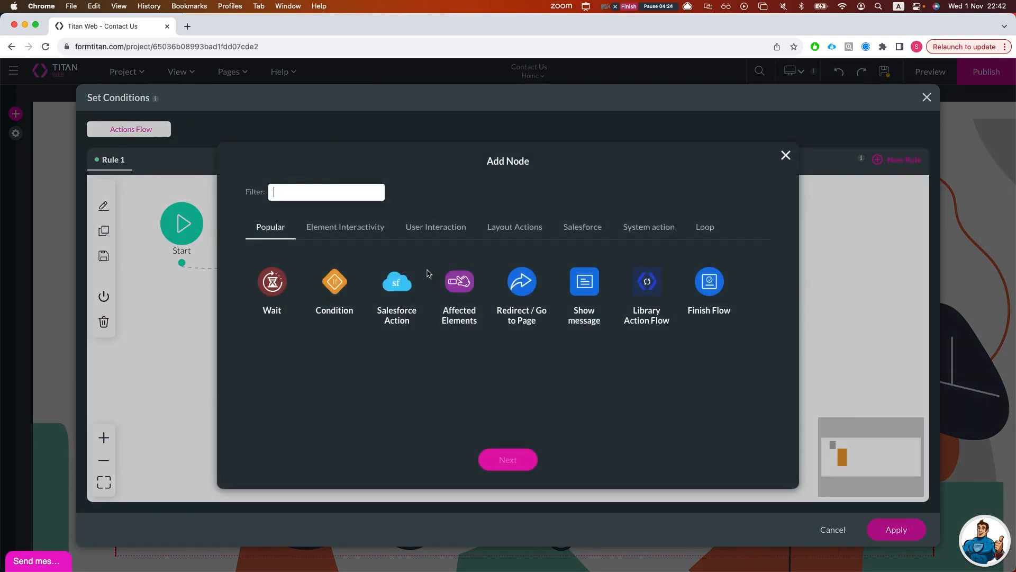
pyautogui.click(451, 284)
pyautogui.click(508, 459)
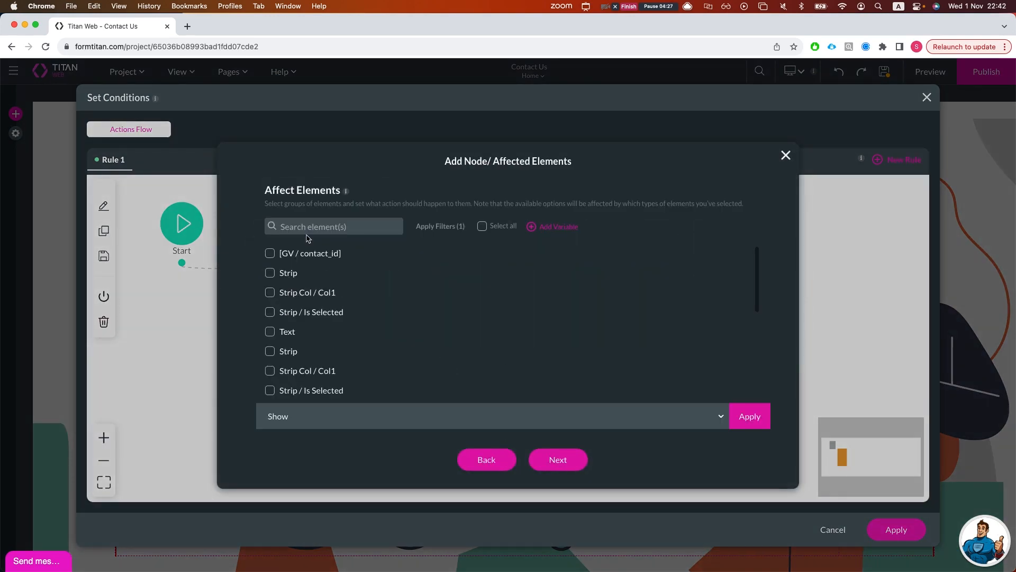
pyautogui.write('email')
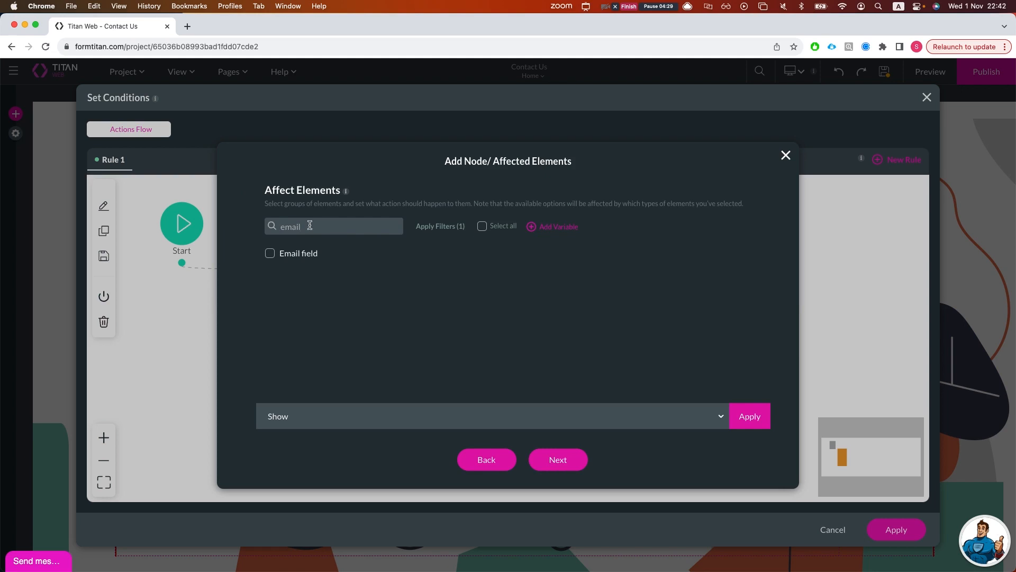
pyautogui.click(296, 255)
# - Set Email field's value to a sample e-mail address, add the node, and apply
pyautogui.click(311, 417)
pyautogui.write('set')
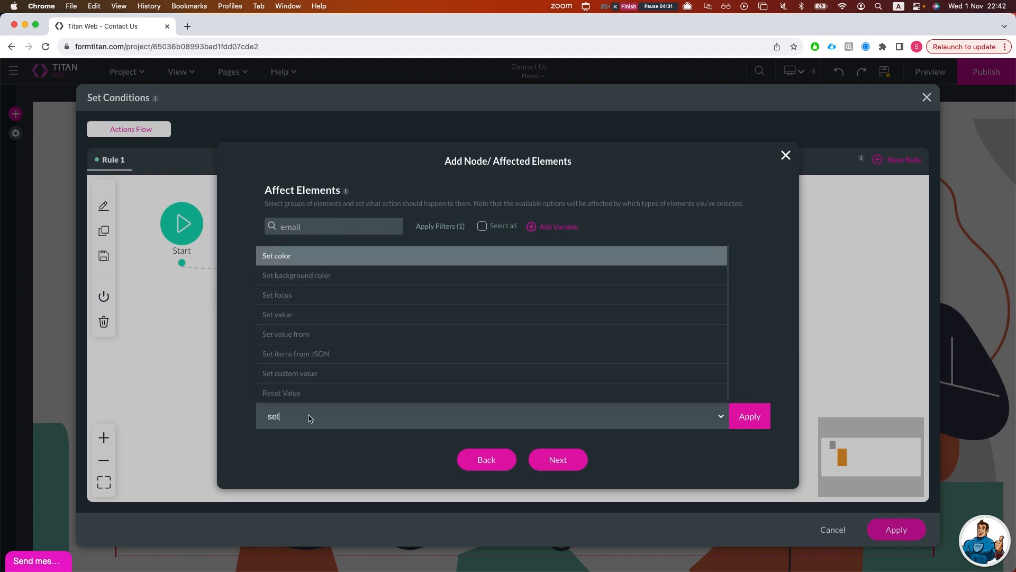
pyautogui.write(' val')
pyautogui.click(315, 356)
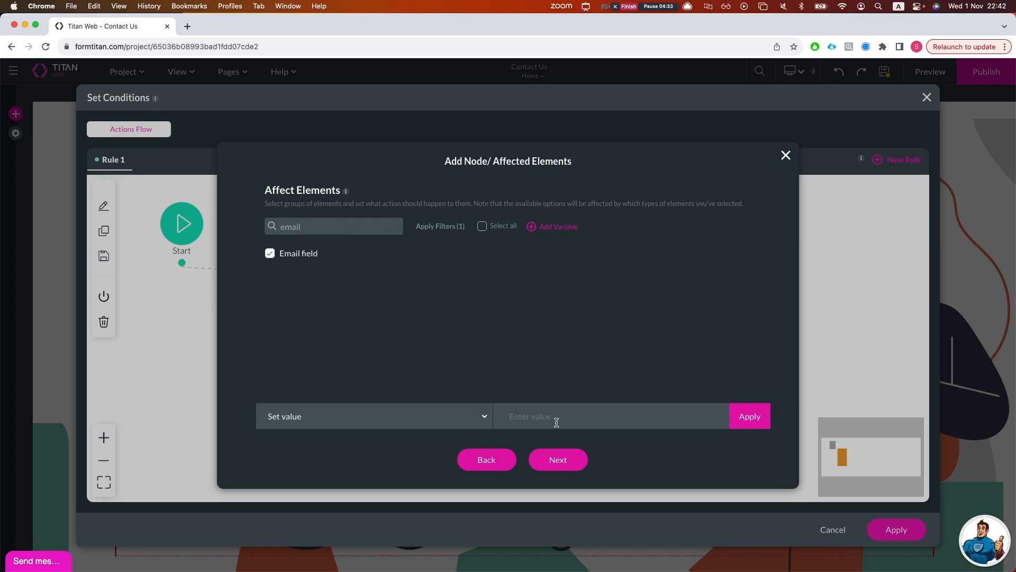
pyautogui.write('abc@aa.com')
pyautogui.click(748, 415)
pyautogui.click(559, 465)
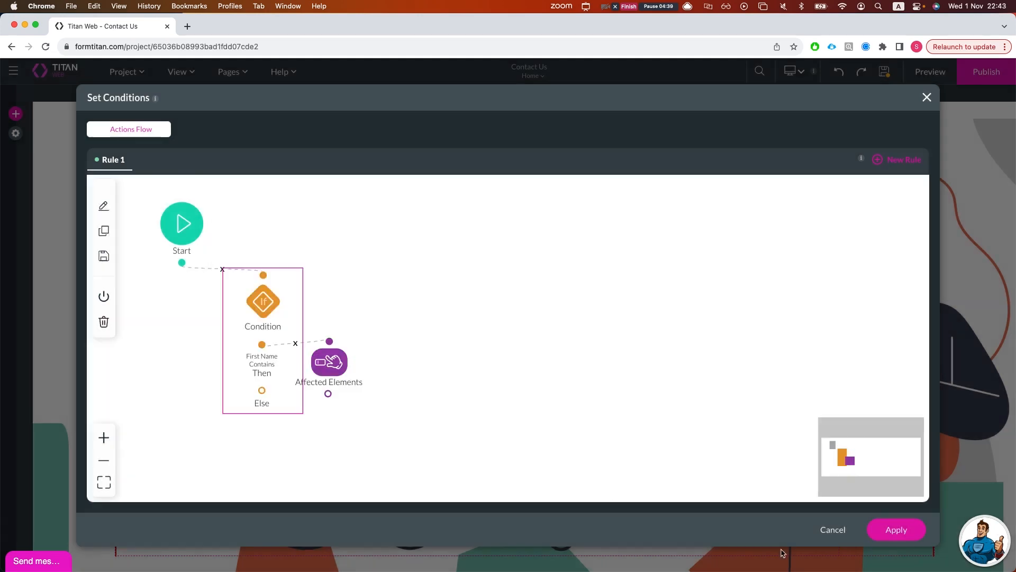
pyautogui.click(898, 537)
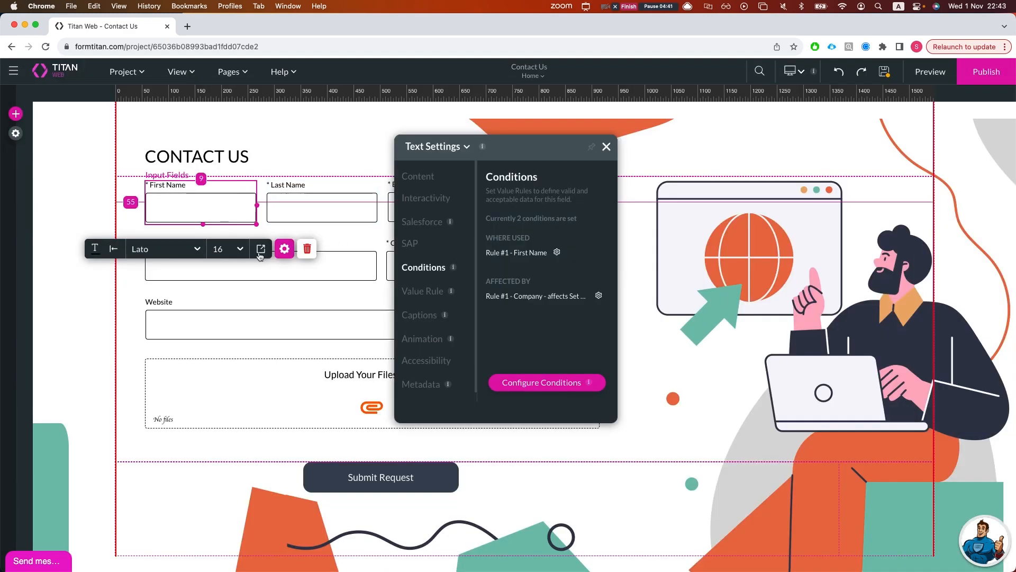
# - Change the First Name rule's condition to Is not empty and apply the conditions
pyautogui.click(544, 383)
pyautogui.doubleClick(276, 298)
pyautogui.click(478, 256)
pyautogui.write('not')
pyautogui.press('Return')
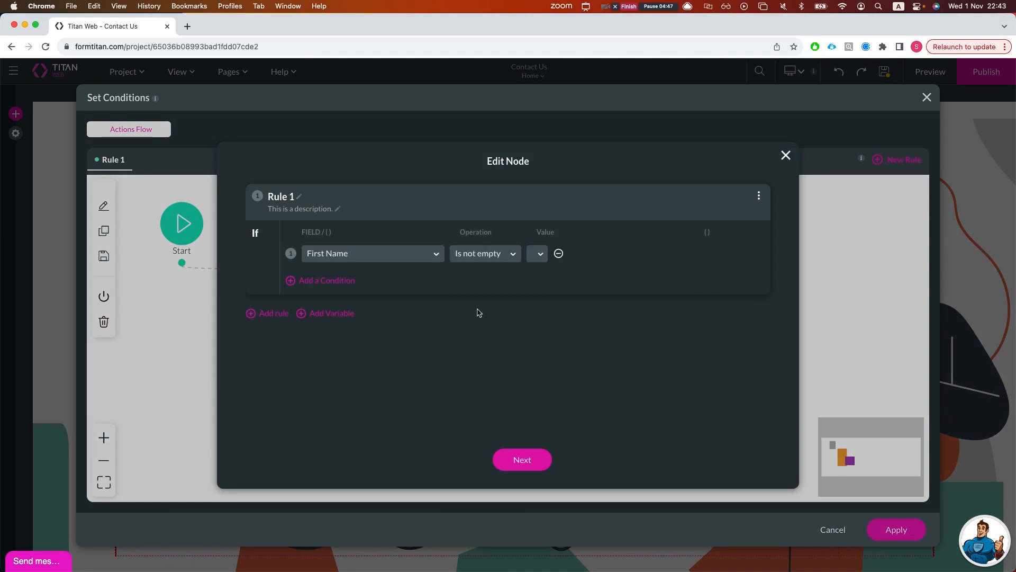
pyautogui.click(521, 465)
pyautogui.click(545, 458)
pyautogui.click(896, 529)
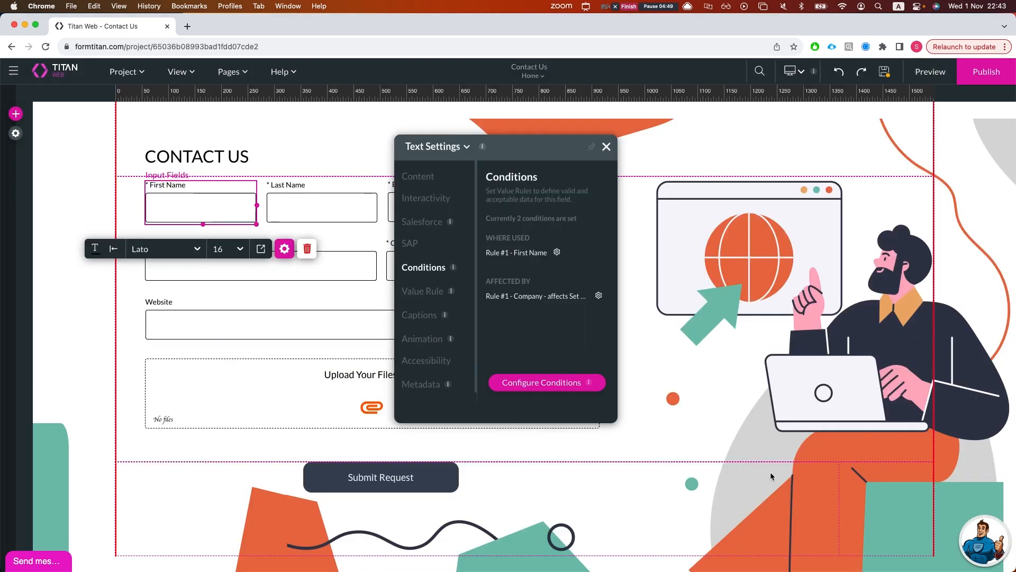
# - Reopen the conditions and edit the Company rule's Affected Elements step
pyautogui.click(606, 147)
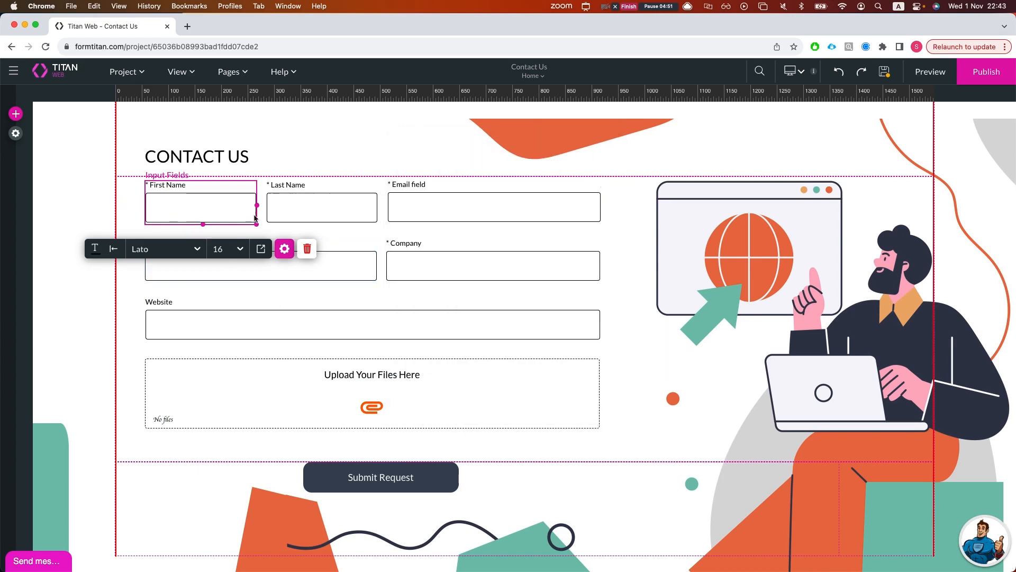
pyautogui.click(415, 265)
pyautogui.click(170, 197)
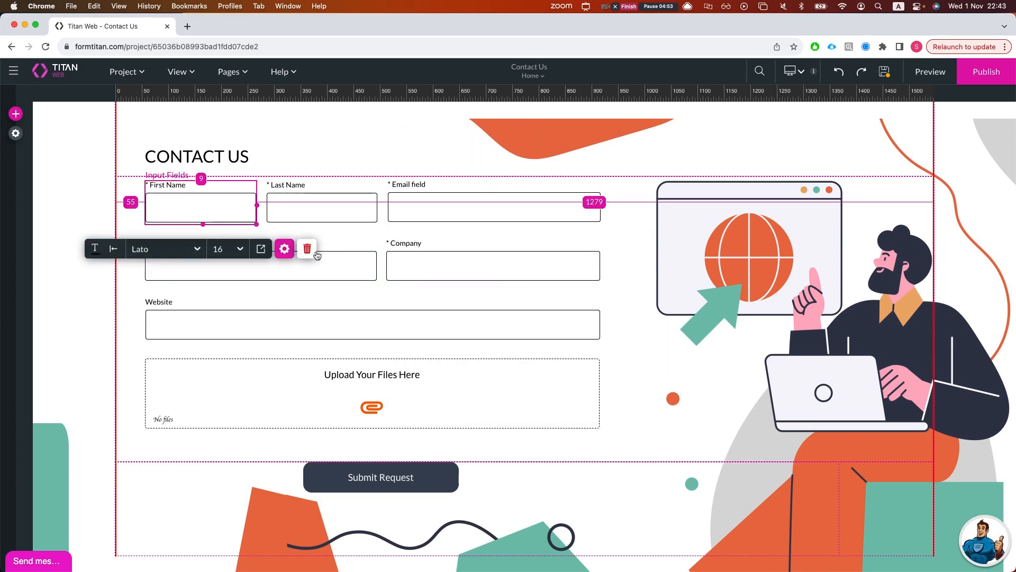
pyautogui.click(285, 250)
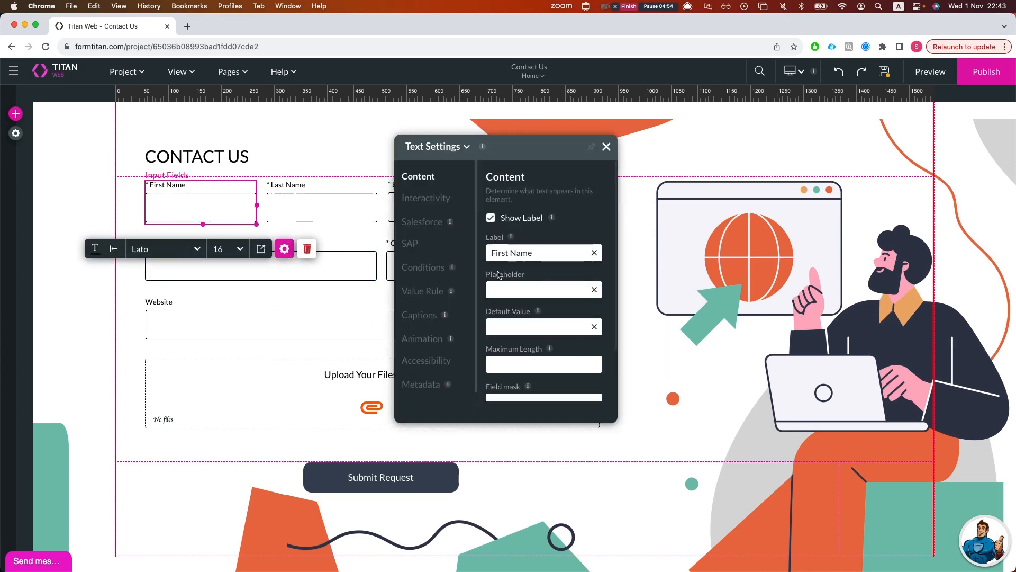
pyautogui.click(415, 268)
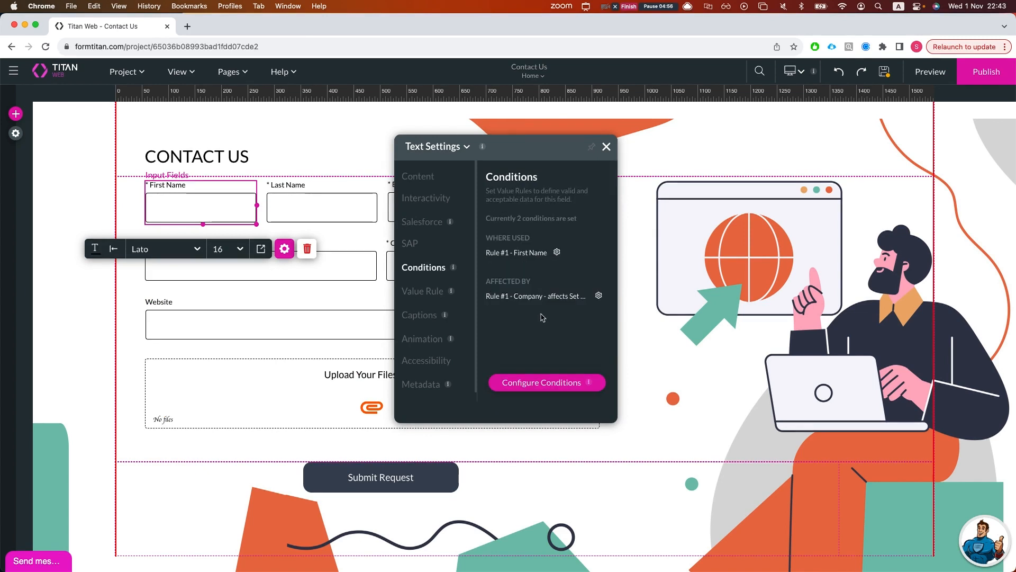
pyautogui.click(598, 296)
pyautogui.doubleClick(461, 337)
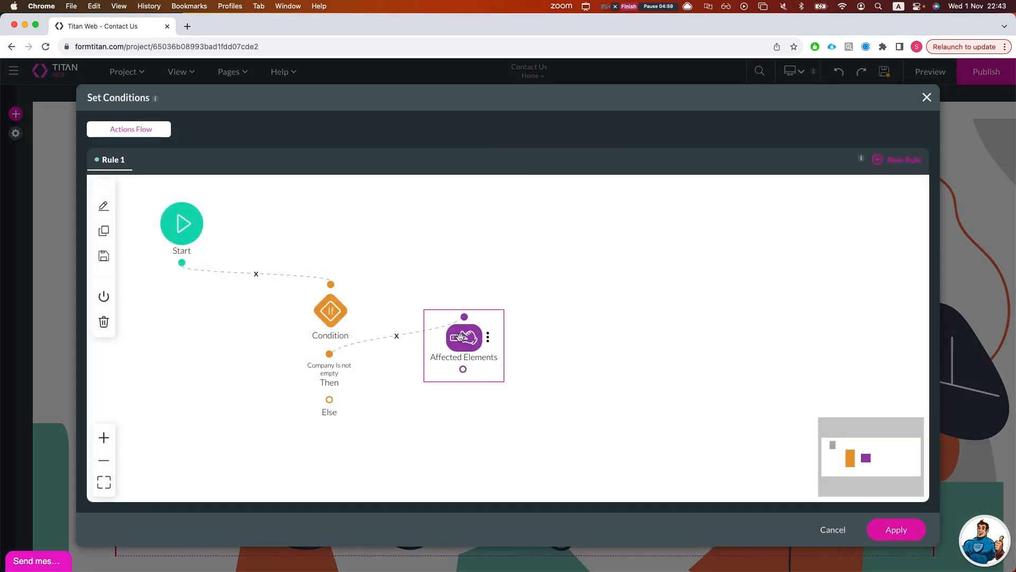
# - In Affected Elements, make the Company field's Set value action use aaa
pyautogui.click(313, 233)
pyautogui.write('com')
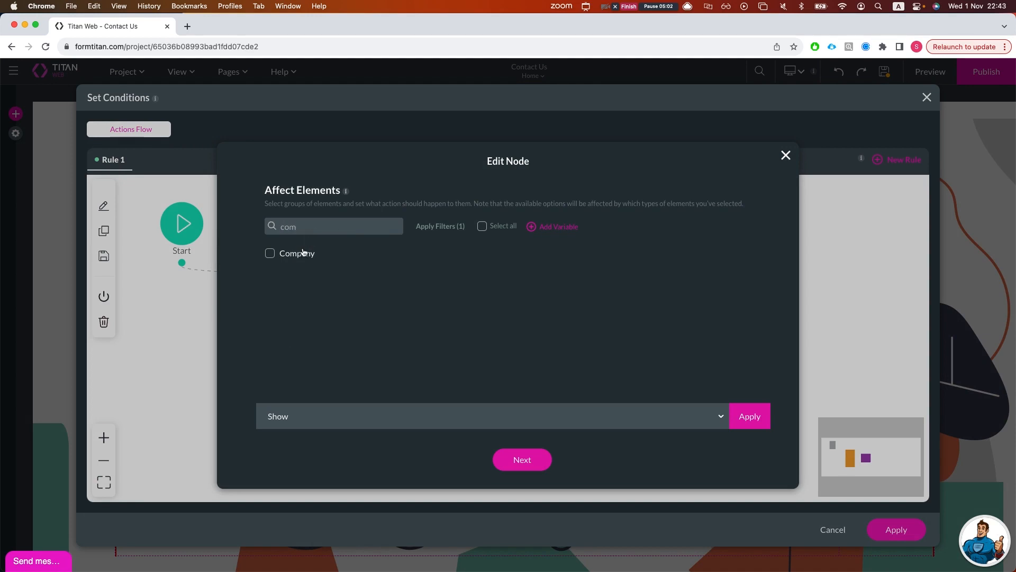
pyautogui.click(296, 253)
pyautogui.click(319, 423)
pyautogui.write('set')
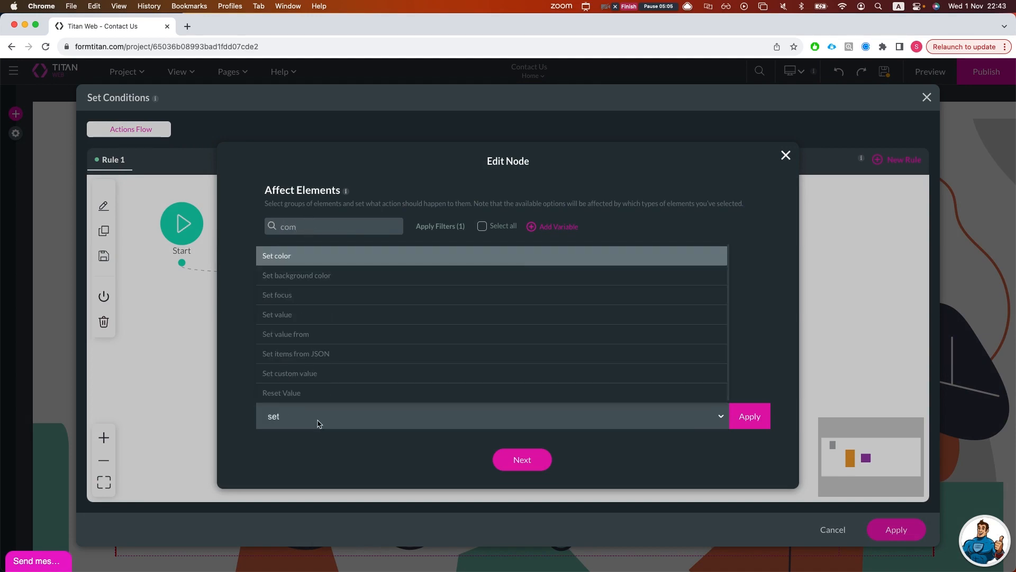
pyautogui.write(' v')
pyautogui.click(307, 351)
pyautogui.write('aaa')
pyautogui.click(749, 419)
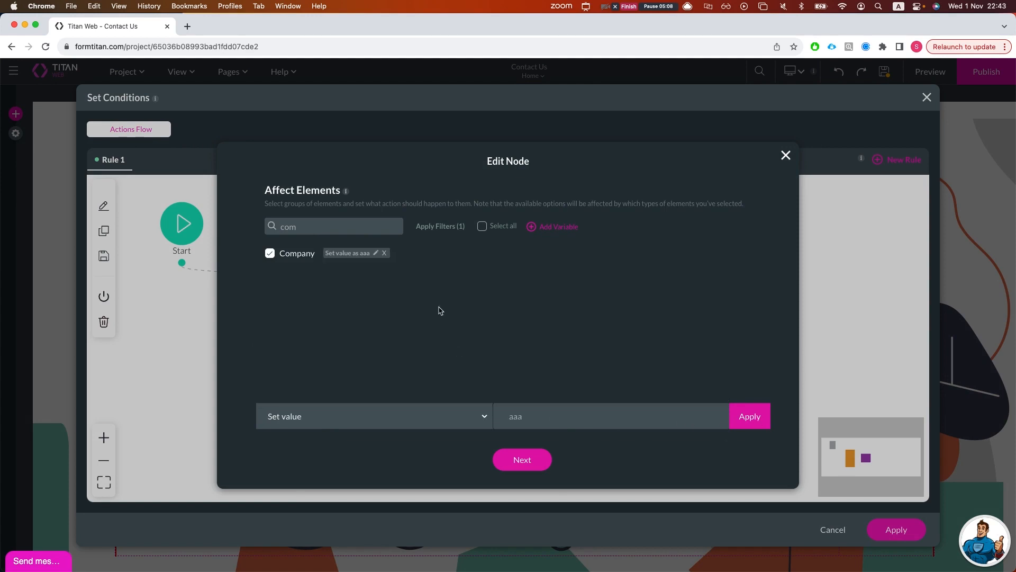
# - Add another filter, then save the Affected Elements step and apply the conditions
pyautogui.click(424, 234)
pyautogui.click(419, 284)
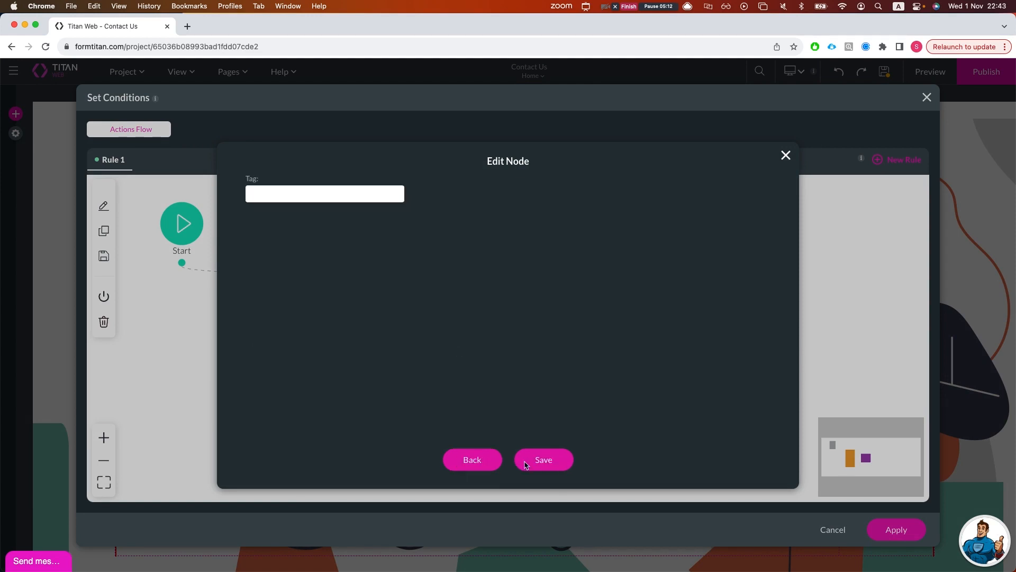
pyautogui.click(509, 460)
pyautogui.click(881, 531)
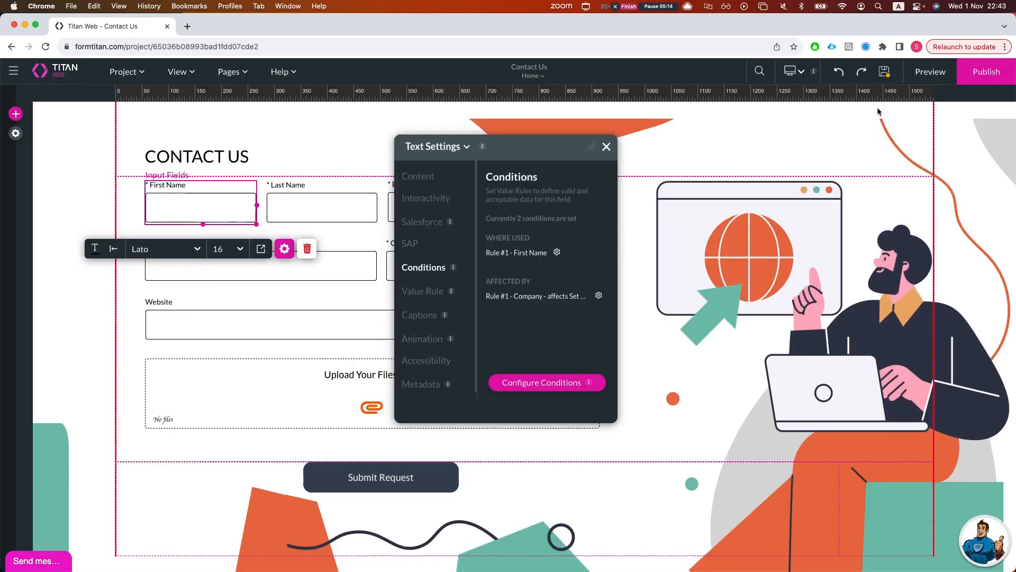
# - Preview the page and show the developer tools Console on it
pyautogui.click(930, 71)
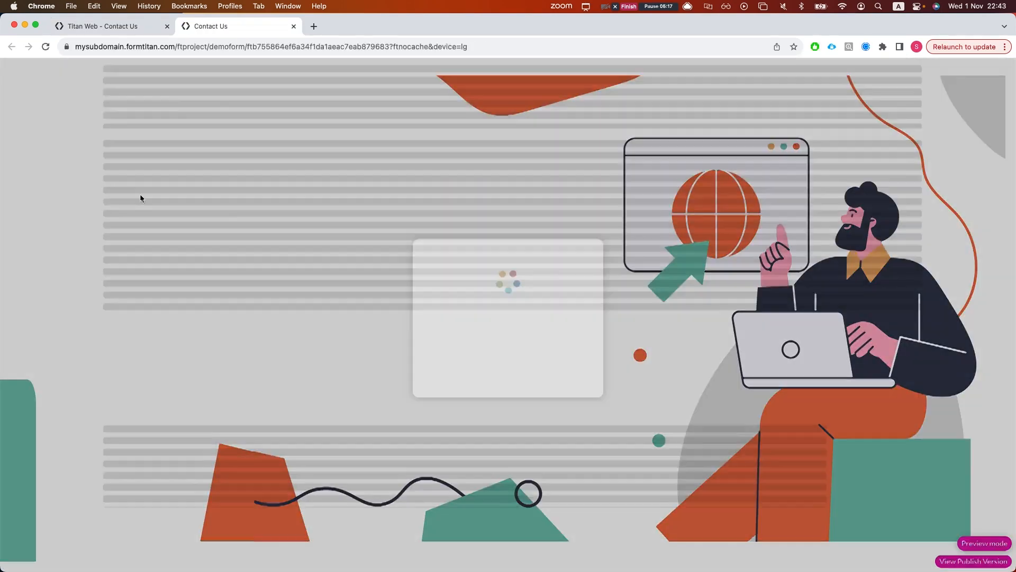
pyautogui.rightClick(108, 234)
pyautogui.click(129, 411)
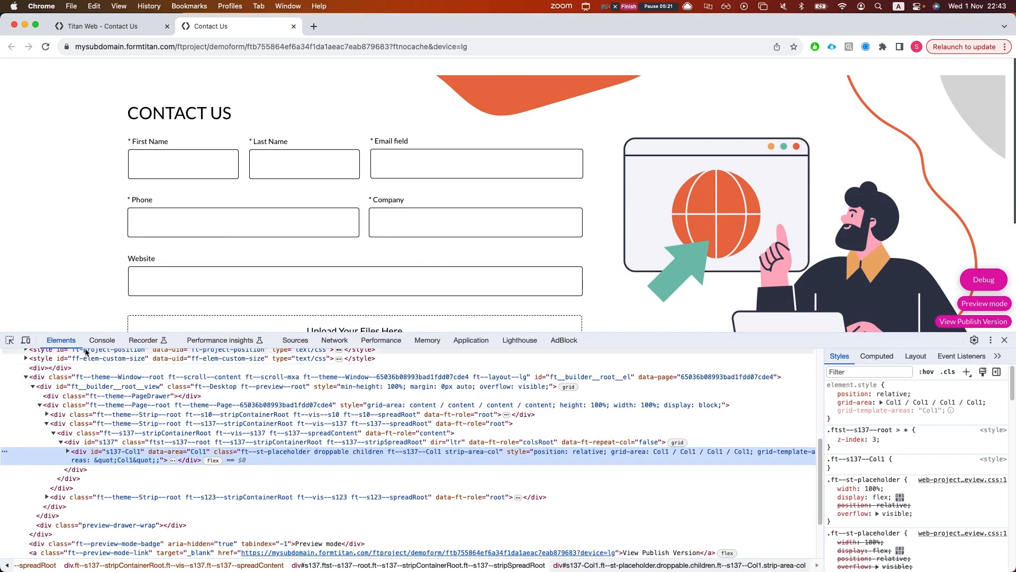
pyautogui.click(102, 340)
# - Test the form by typing aaa into a field and focusing First Name
pyautogui.click(399, 232)
pyautogui.write('aaa')
pyautogui.click(240, 222)
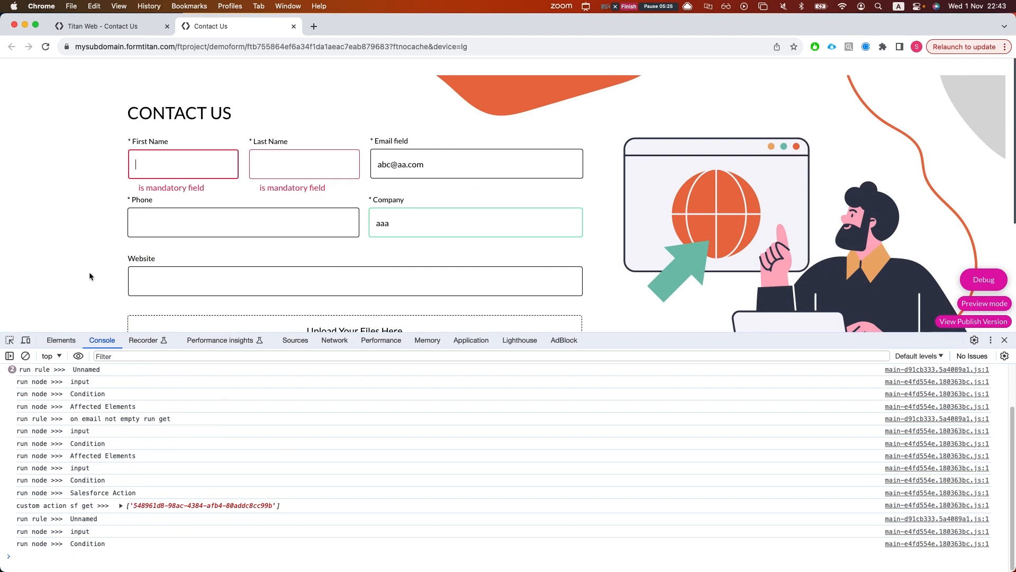
pyautogui.scroll(1, 119, 467)
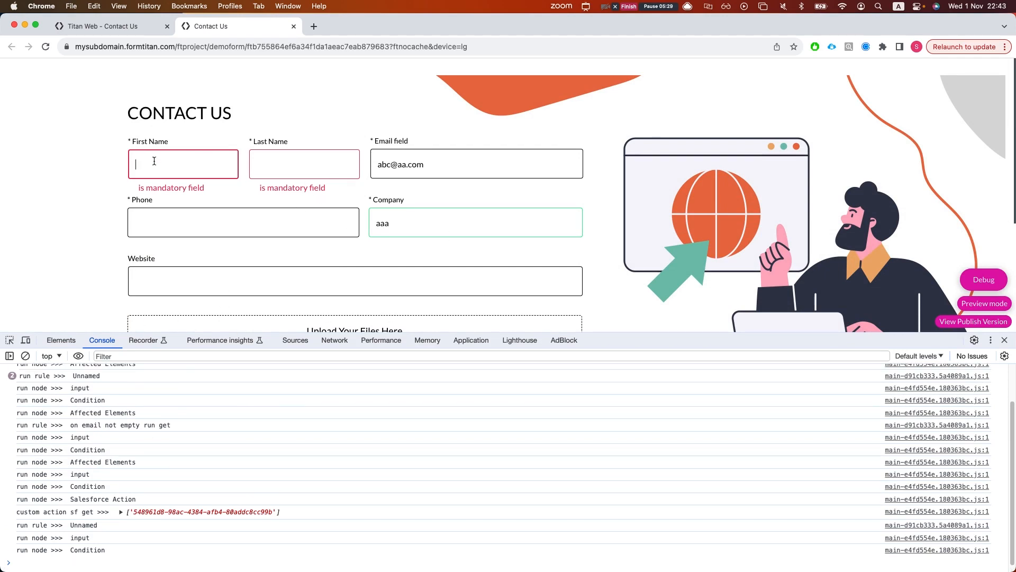
# - In the editor, show First Name's conditions and open the Company rule's action flow
pyautogui.click(112, 26)
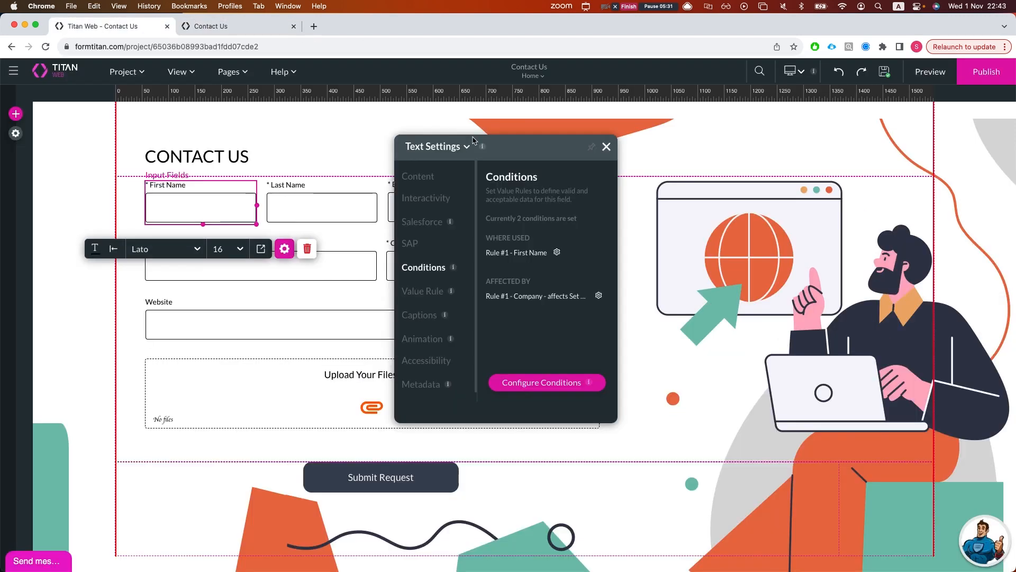
pyautogui.click(606, 145)
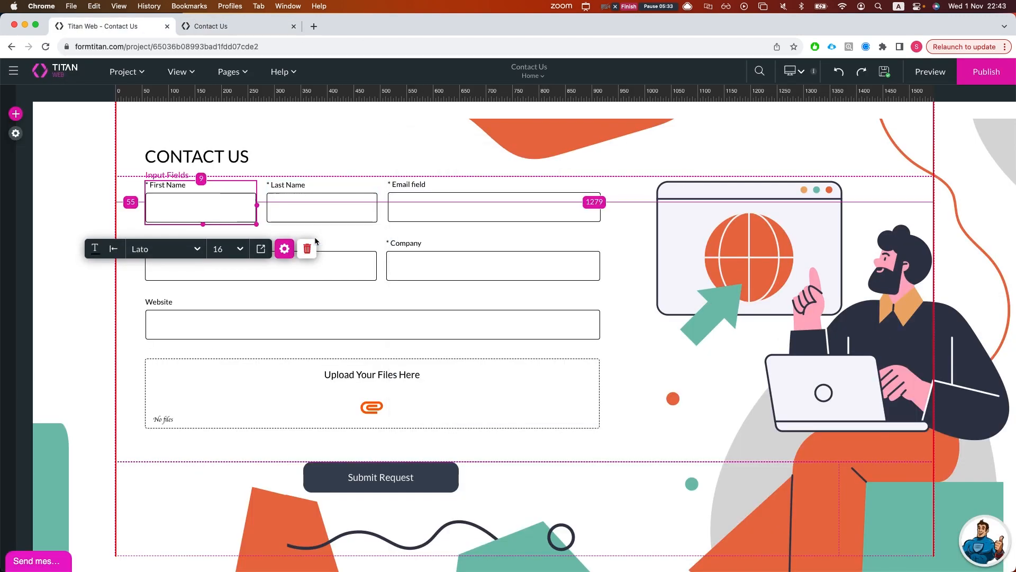
pyautogui.click(284, 249)
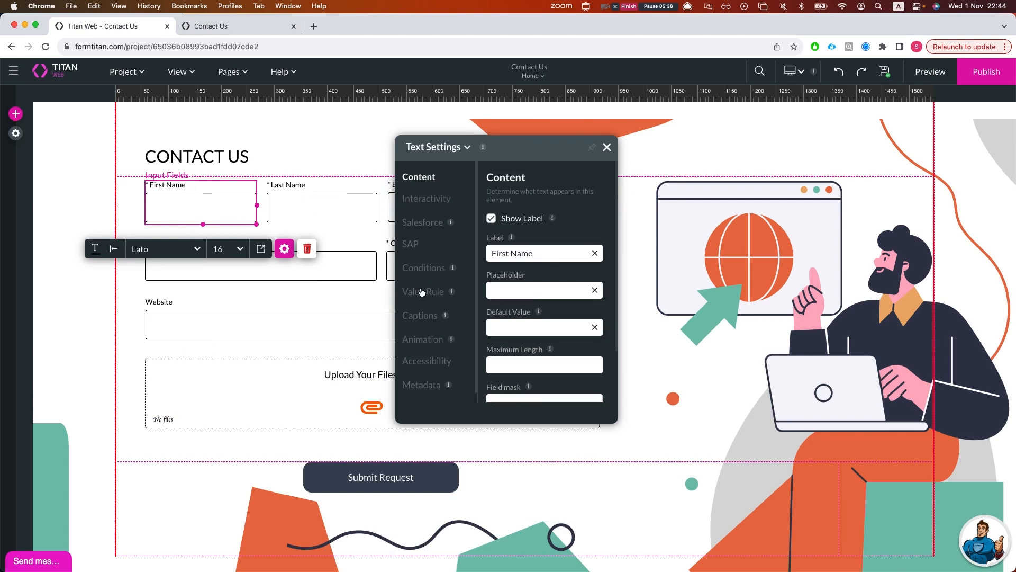
pyautogui.click(415, 269)
pyautogui.click(594, 296)
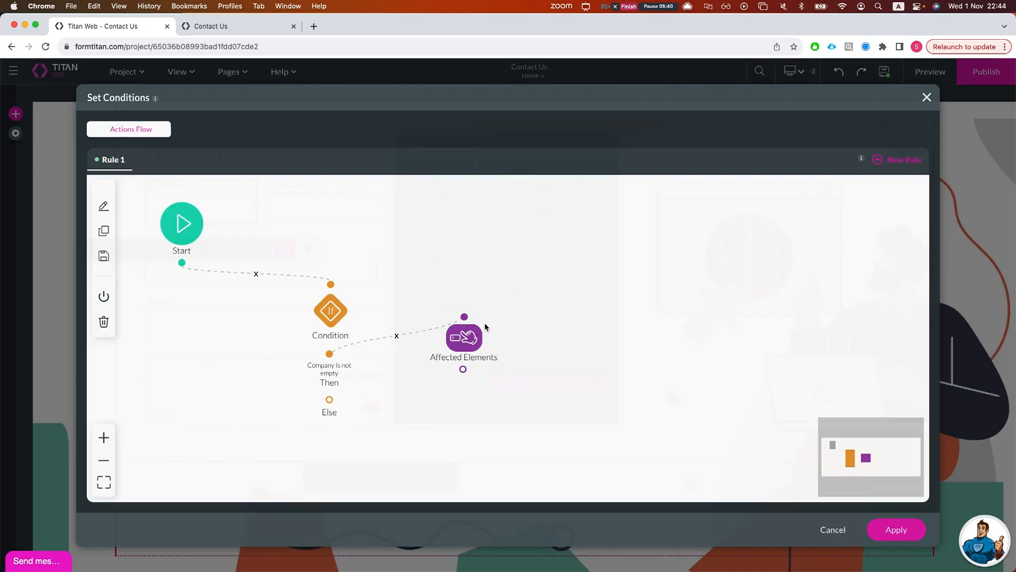
# - In Affected Elements, add the Set filter, remove the extra set-value action, and apply
pyautogui.doubleClick(464, 340)
pyautogui.click(453, 231)
pyautogui.click(426, 279)
pyautogui.click(386, 273)
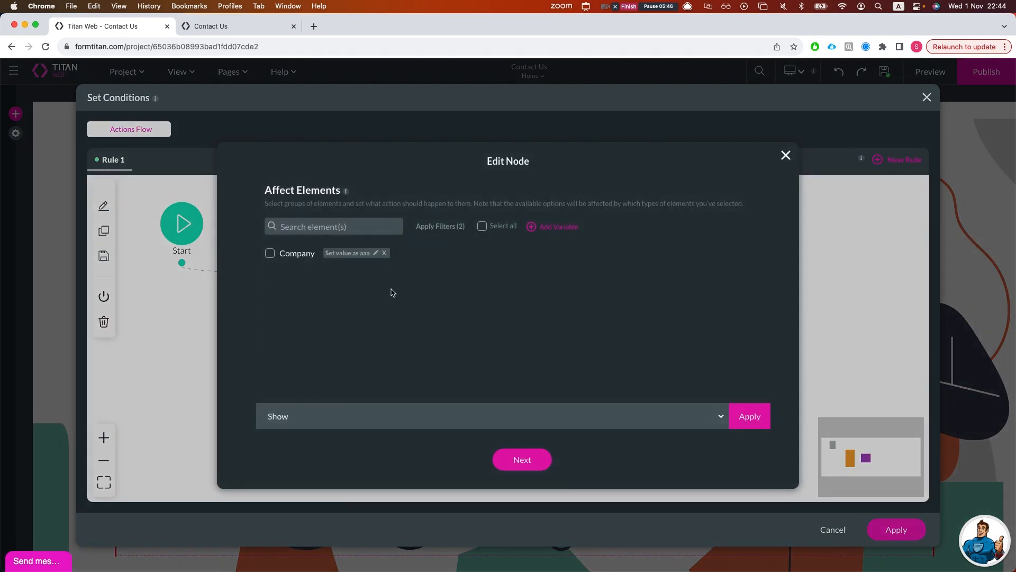
pyautogui.click(518, 457)
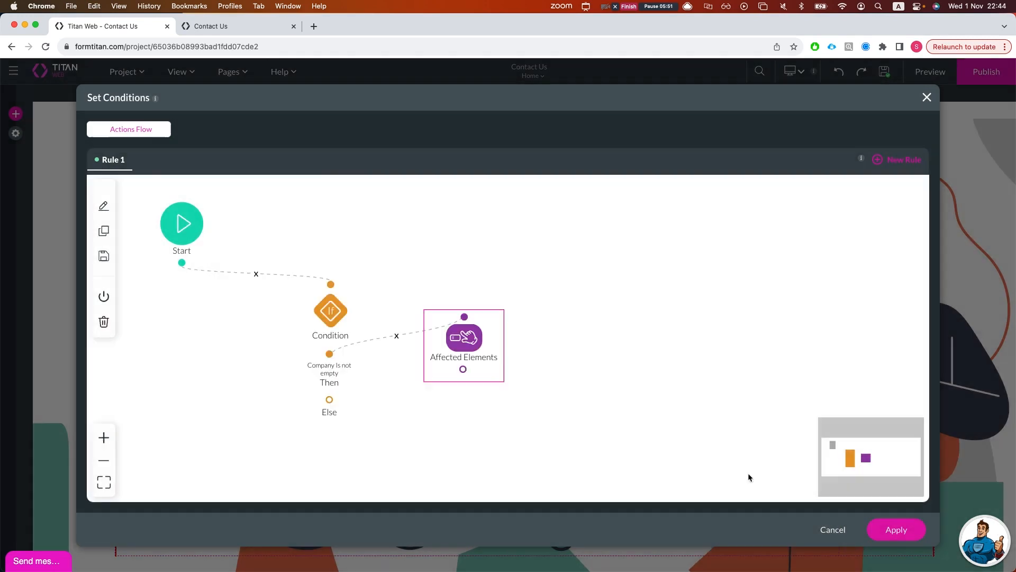
pyautogui.click(918, 531)
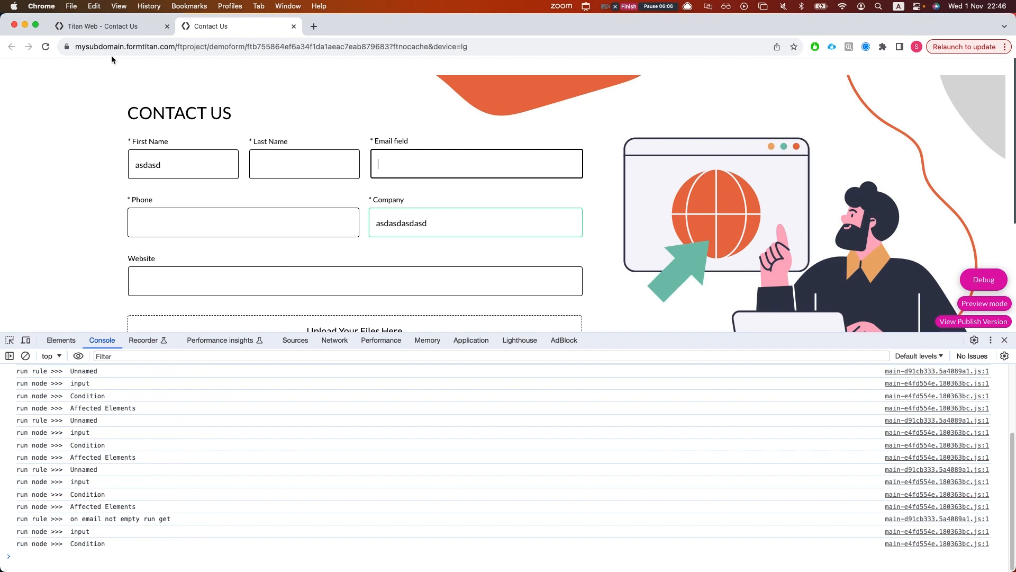
# - Go back from the preview to the editor tab with Company's conditions
pyautogui.click(117, 26)
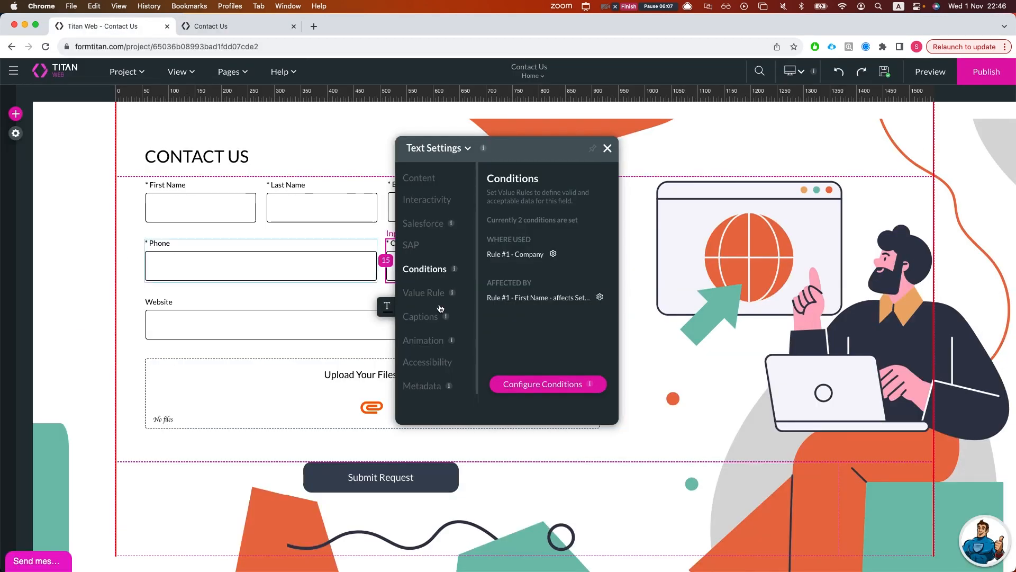
# - Delete the Affected Elements step from the First Name rule's flow and apply
pyautogui.click(601, 298)
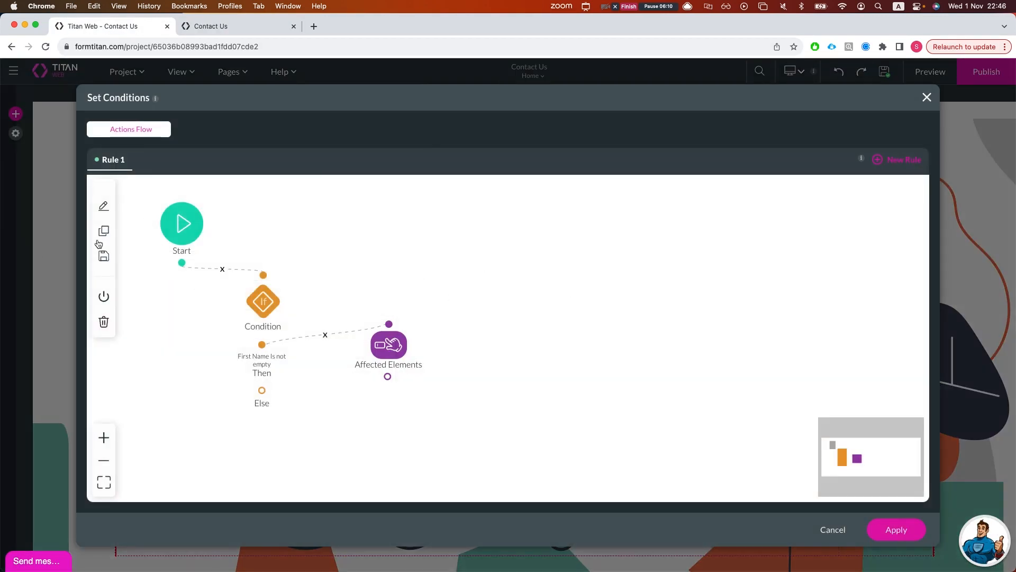
pyautogui.click(104, 322)
pyautogui.click(894, 527)
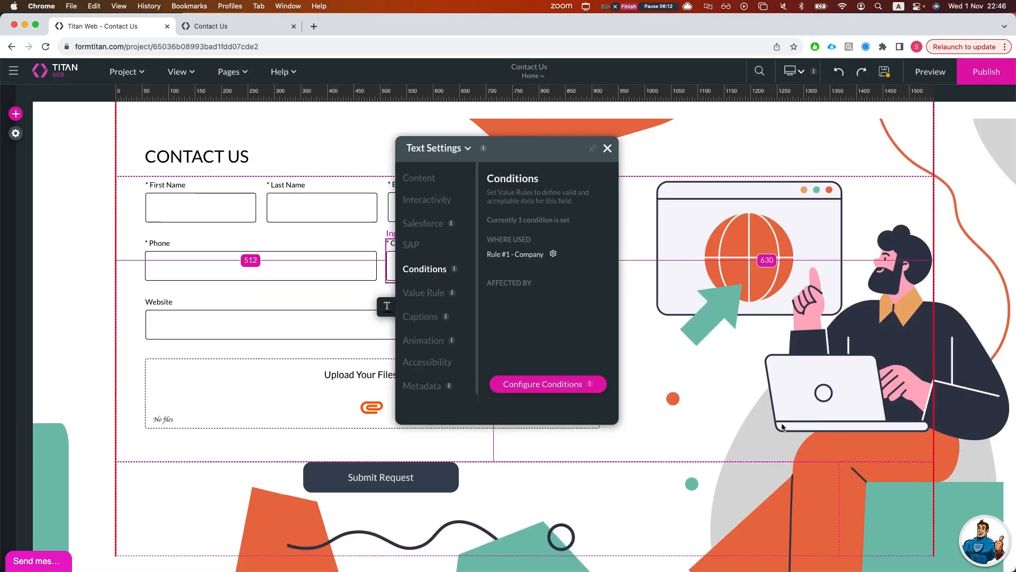
# - Select First Name and show its Interactivity options and conditions in the field settings
pyautogui.click(607, 148)
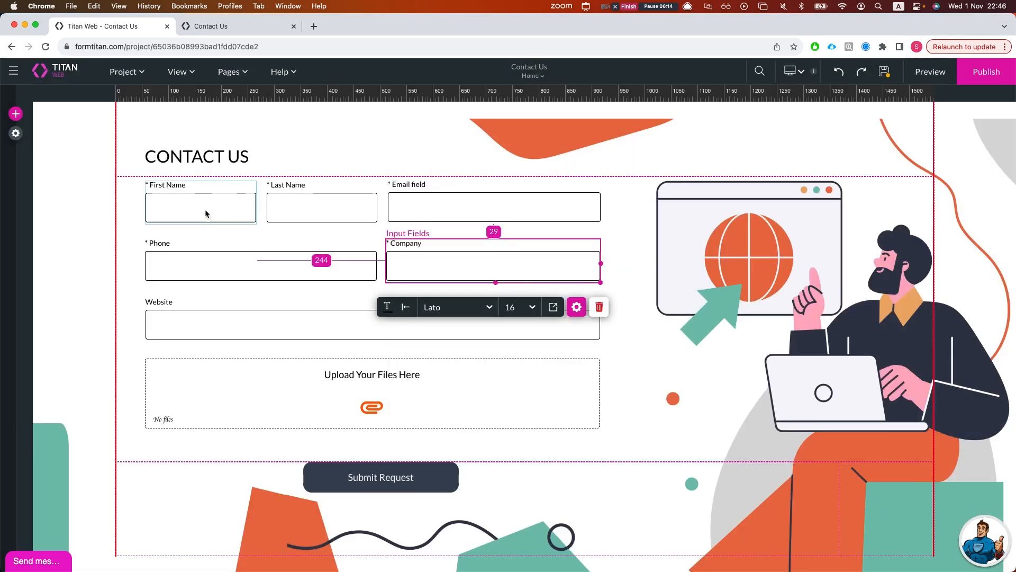
pyautogui.click(201, 197)
pyautogui.click(285, 248)
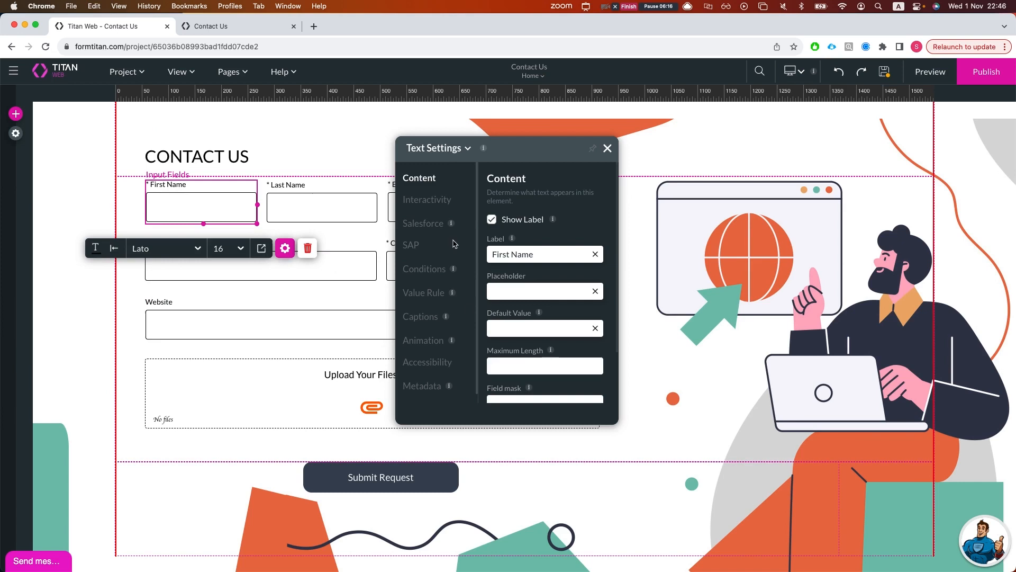
pyautogui.click(428, 201)
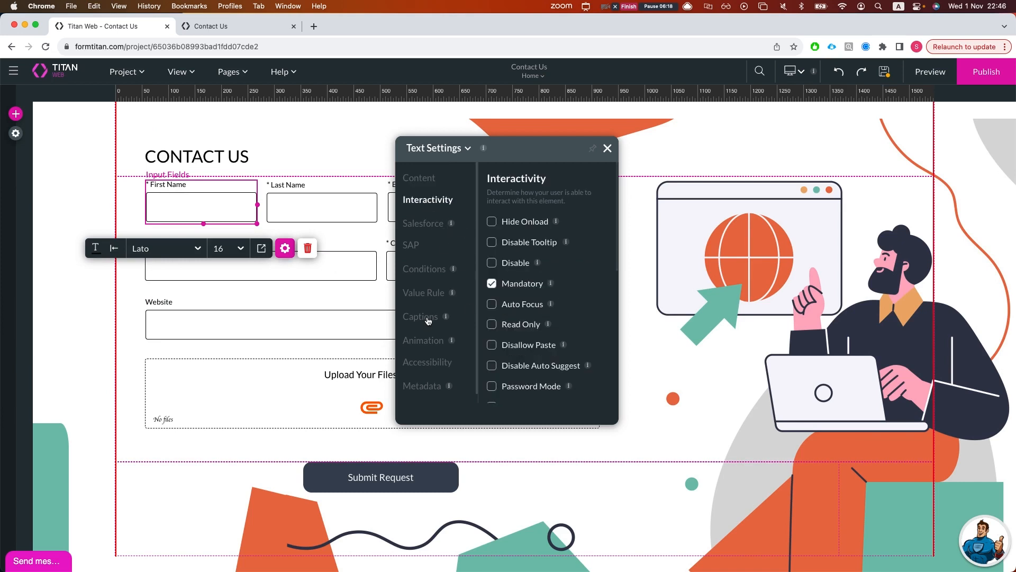
pyautogui.click(430, 271)
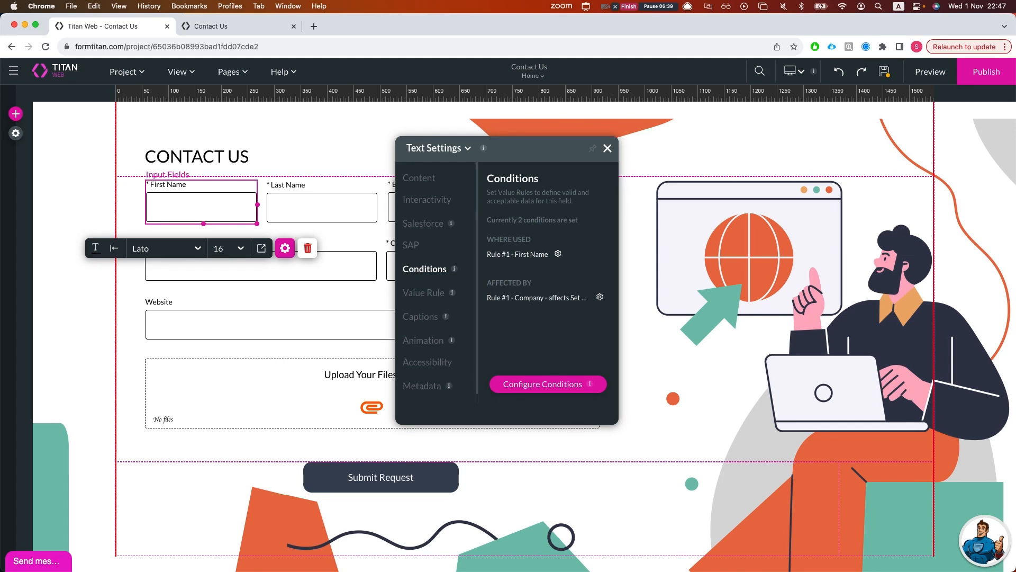
# - Select the Last Name, Email, then First Name fields on the form
pyautogui.click(309, 212)
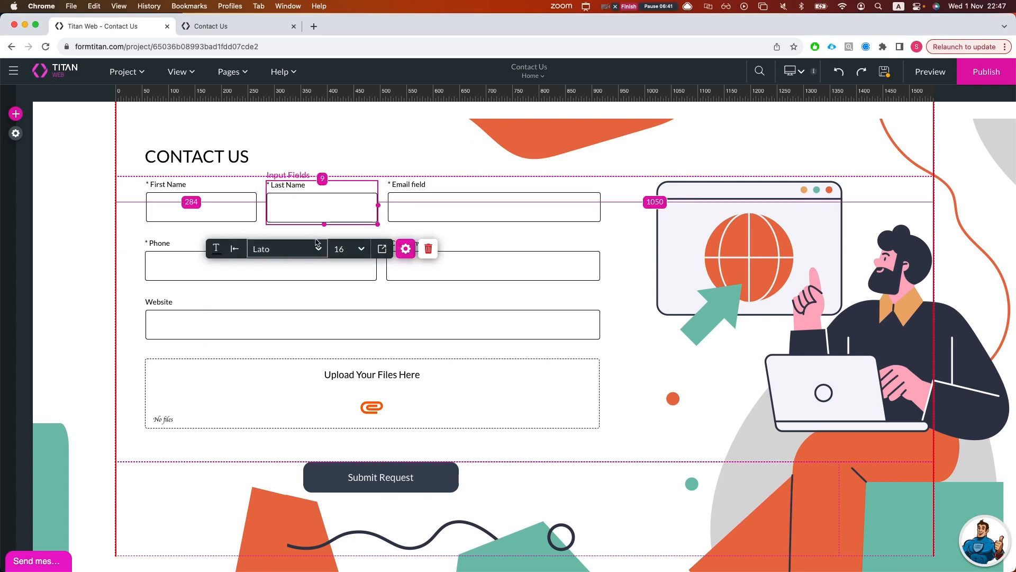
pyautogui.click(202, 218)
pyautogui.click(300, 216)
pyautogui.click(468, 217)
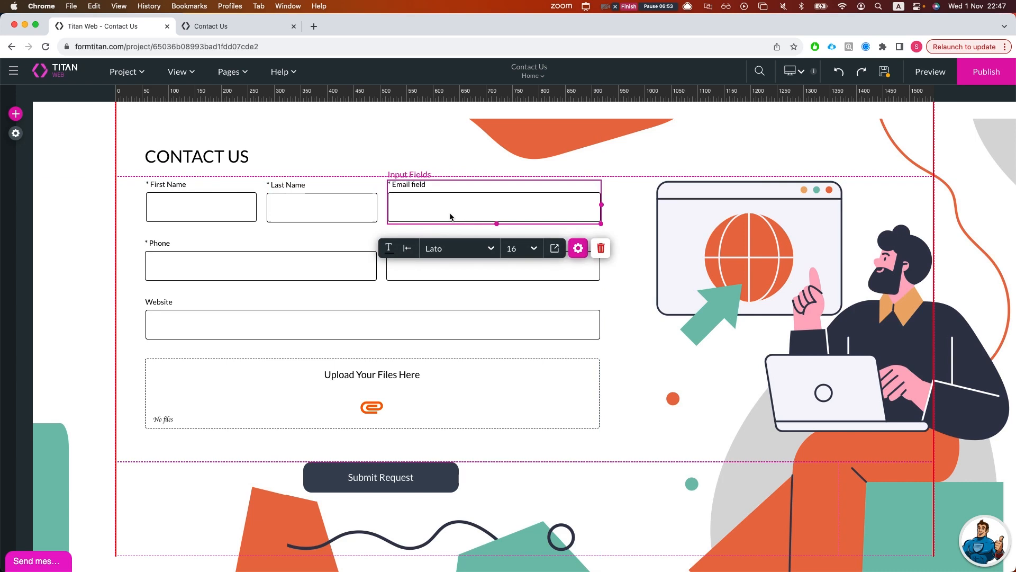
pyautogui.click(312, 216)
pyautogui.click(200, 218)
pyautogui.click(201, 217)
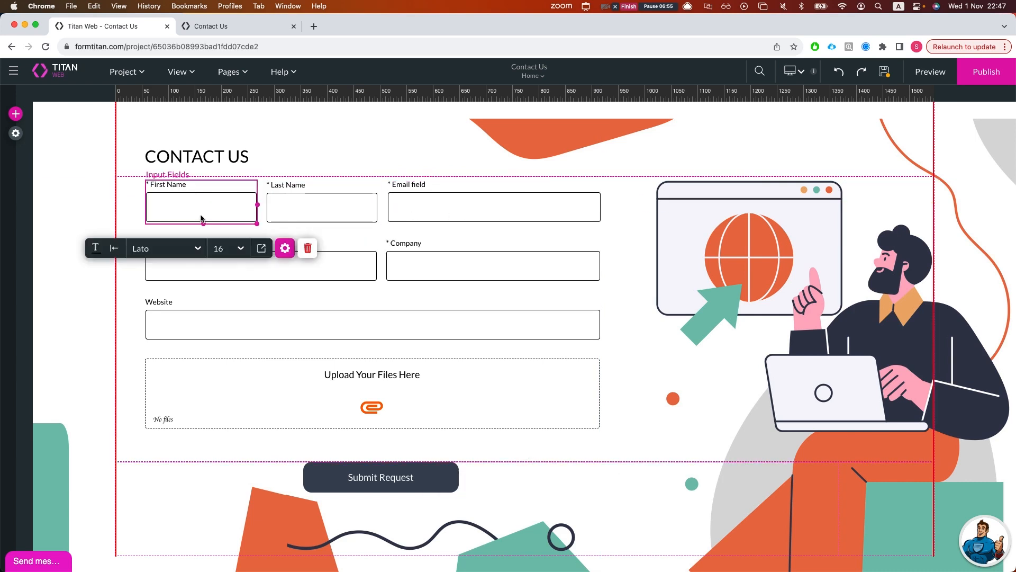
# - Inspect First Name's condition rule flow and its Condition node, then close it
pyautogui.click(285, 248)
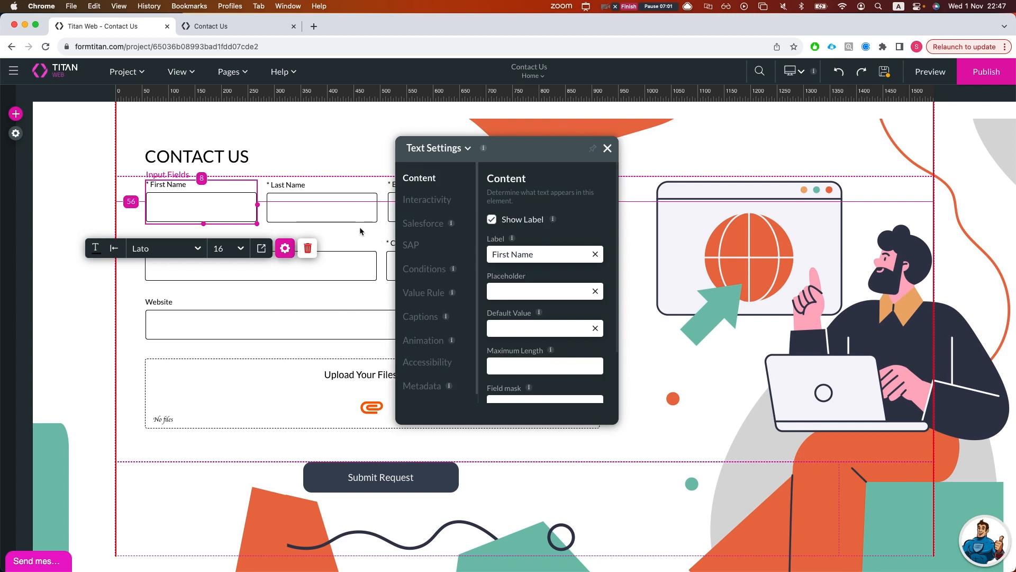
pyautogui.click(422, 270)
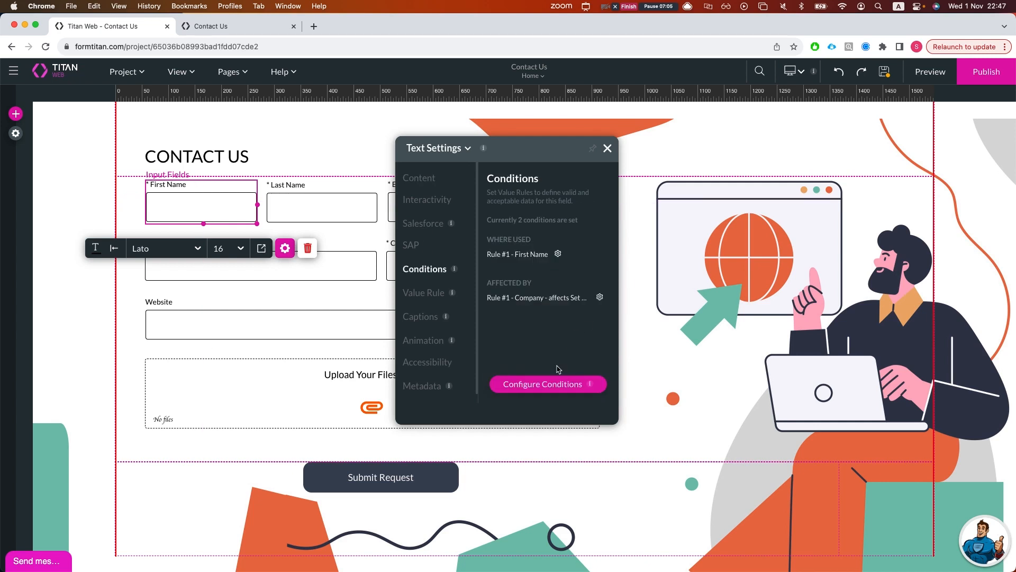
pyautogui.click(553, 382)
pyautogui.click(269, 304)
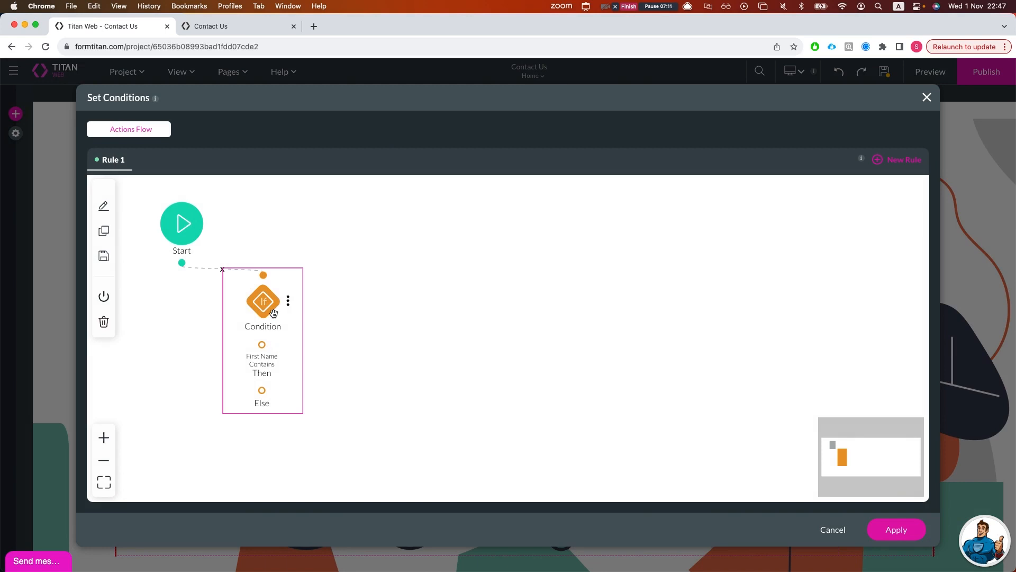
pyautogui.click(927, 97)
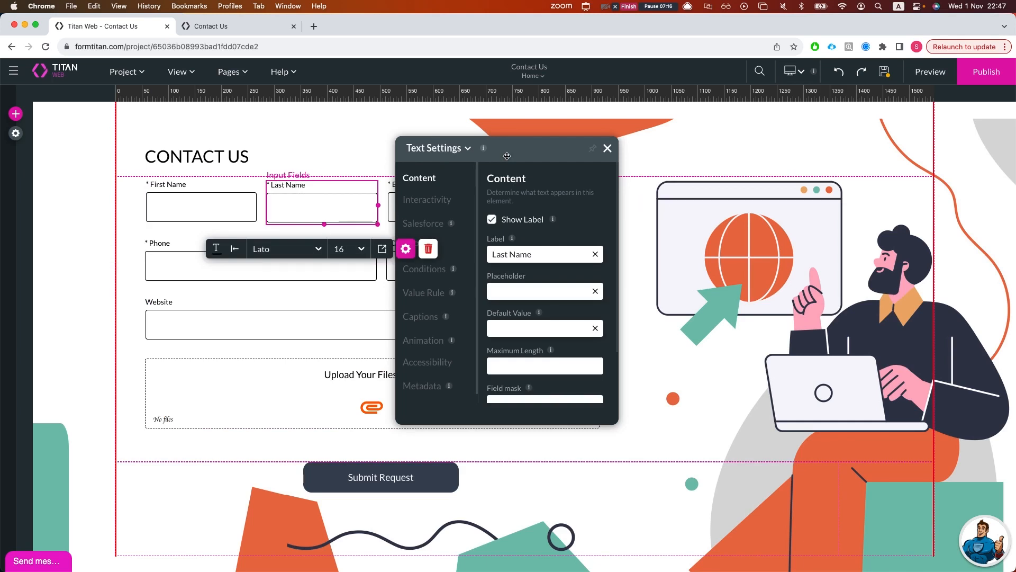
# - Select the Email field and bring up its conditions flow editor
pyautogui.click(607, 149)
pyautogui.click(511, 201)
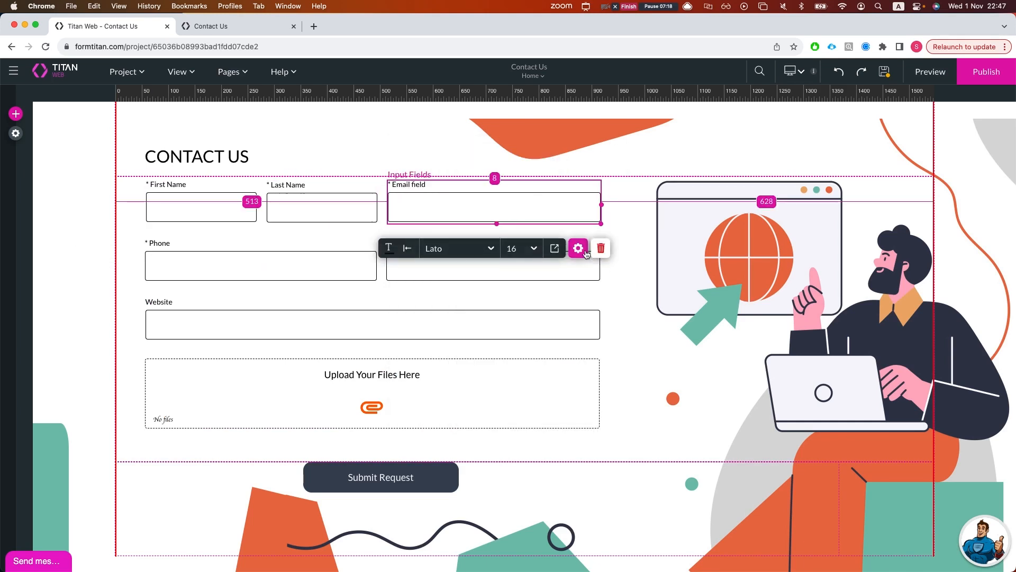
pyautogui.click(578, 248)
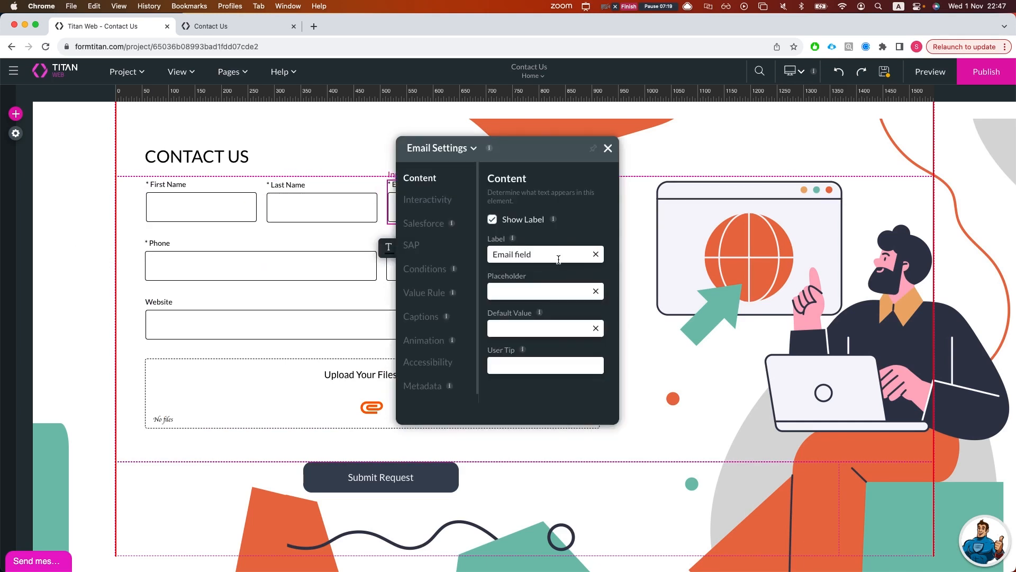
pyautogui.click(411, 268)
pyautogui.click(590, 392)
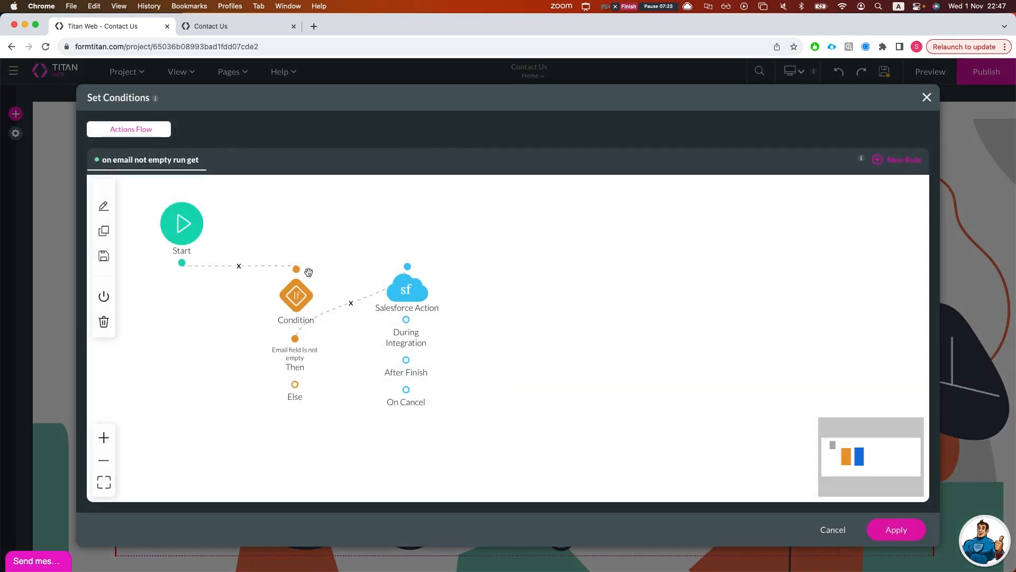
# - Set the Condition node's field to First Name, then close the flow and Email settings
pyautogui.doubleClick(292, 299)
pyautogui.click(329, 256)
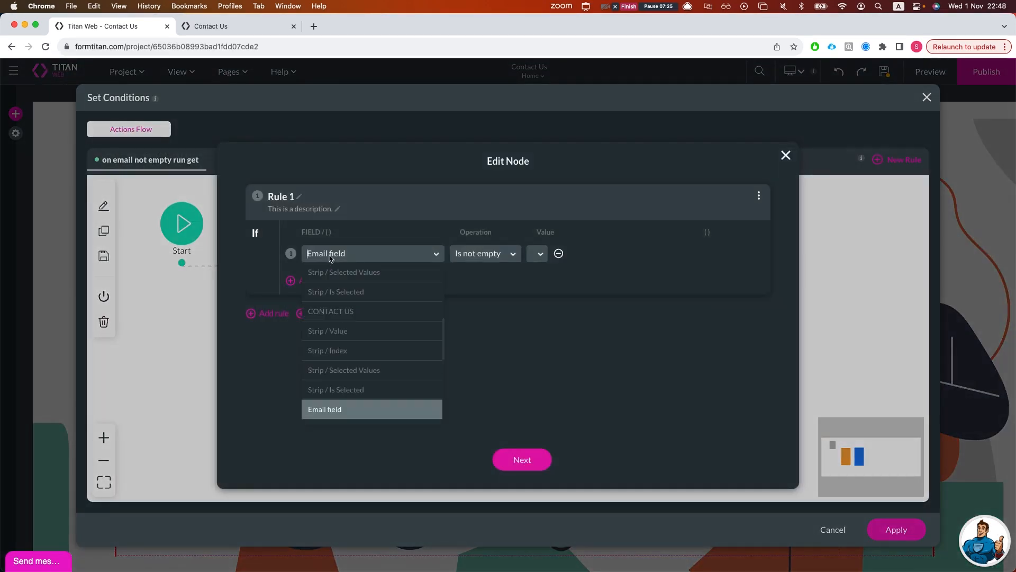
pyautogui.write('Fir')
pyautogui.click(349, 276)
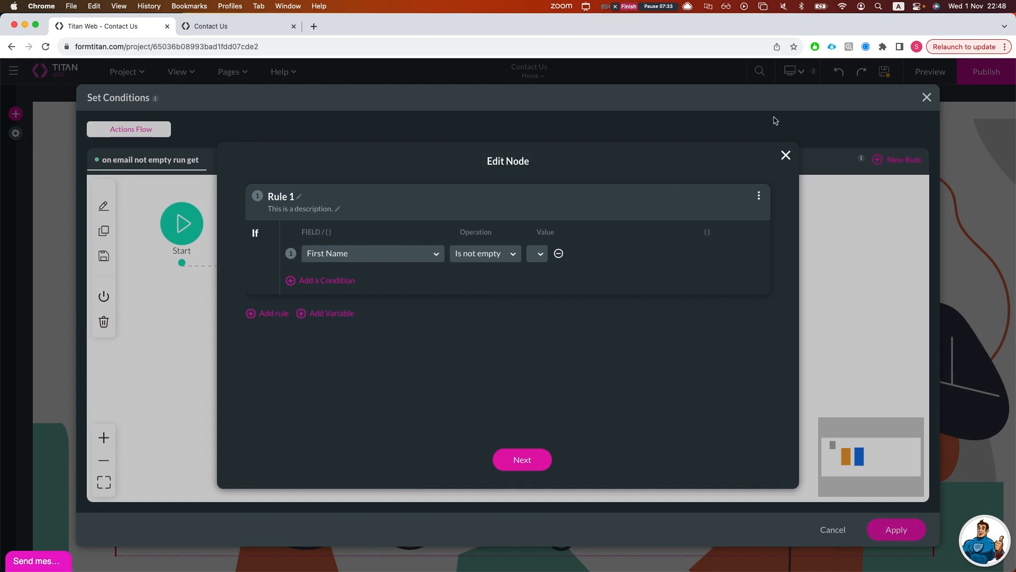
pyautogui.click(786, 154)
pyautogui.click(927, 97)
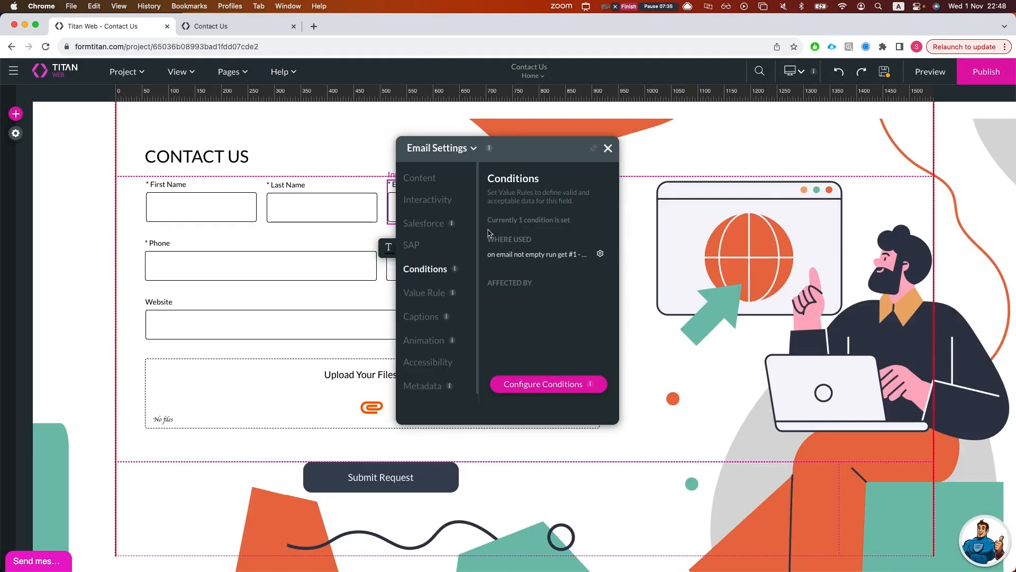
pyautogui.click(608, 148)
# - Select the First Name field, then bring up the list of site pages
pyautogui.click(189, 217)
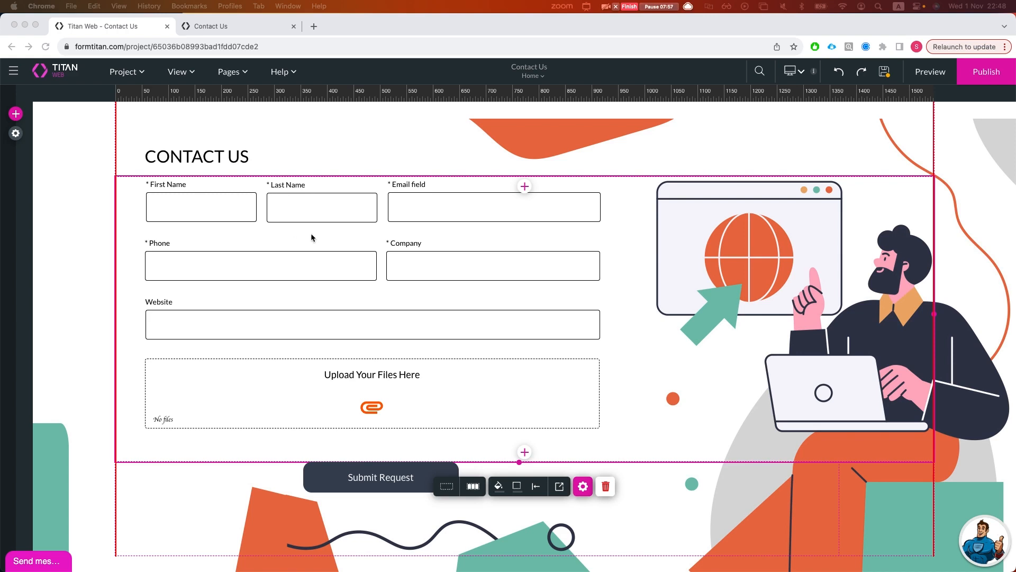
pyautogui.click(230, 72)
# - Show the Home page's settings and its Configure Actions dialog
pyautogui.click(304, 99)
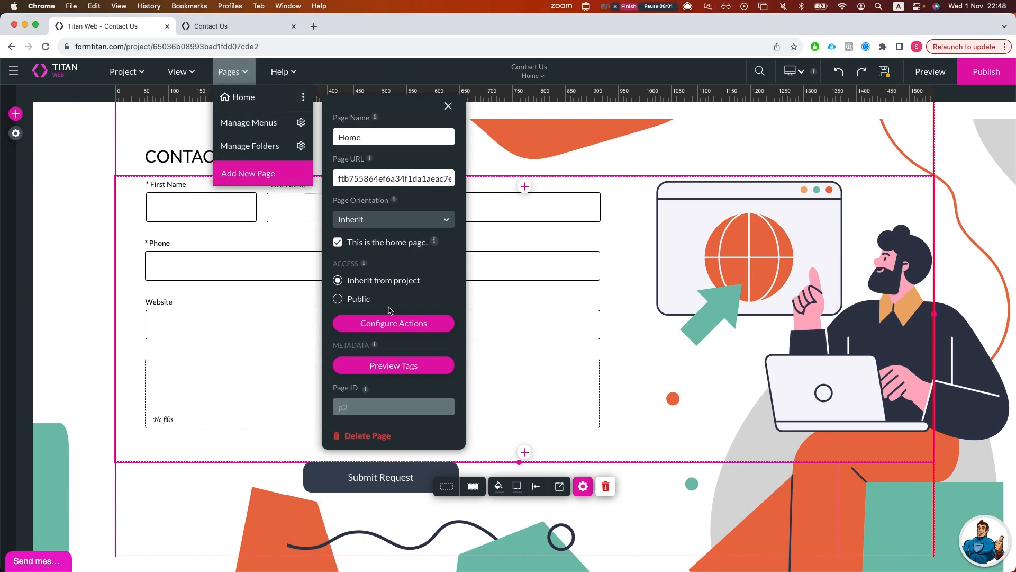
pyautogui.click(394, 324)
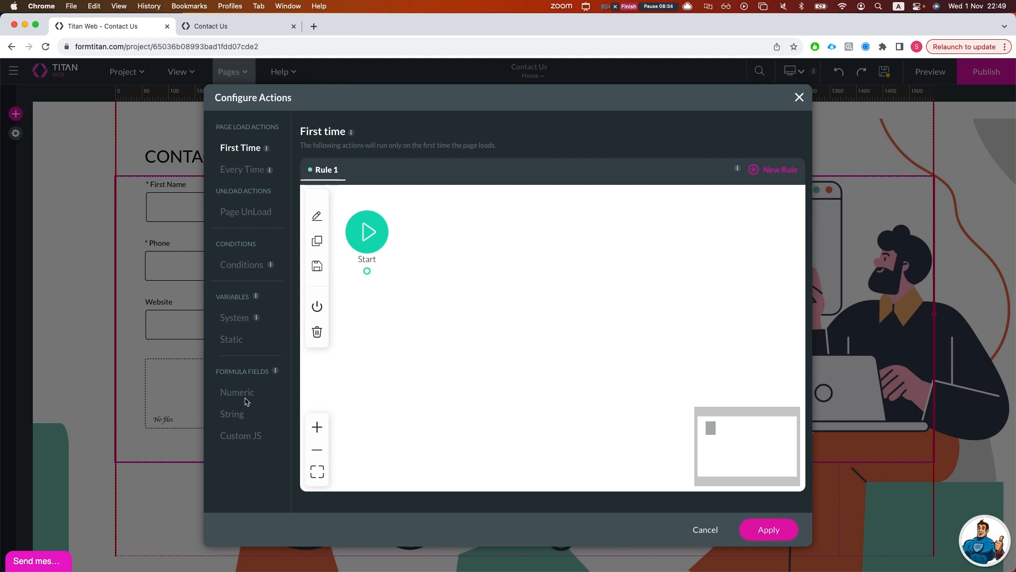
# - Compare the Home page's Conditions and Every Time page-load actions
pyautogui.click(240, 264)
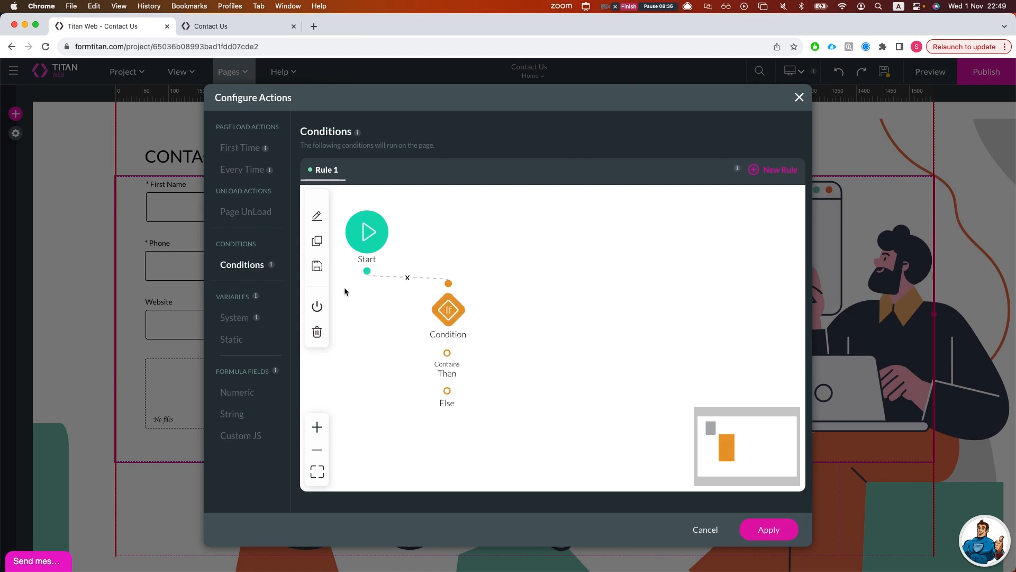
pyautogui.click(253, 170)
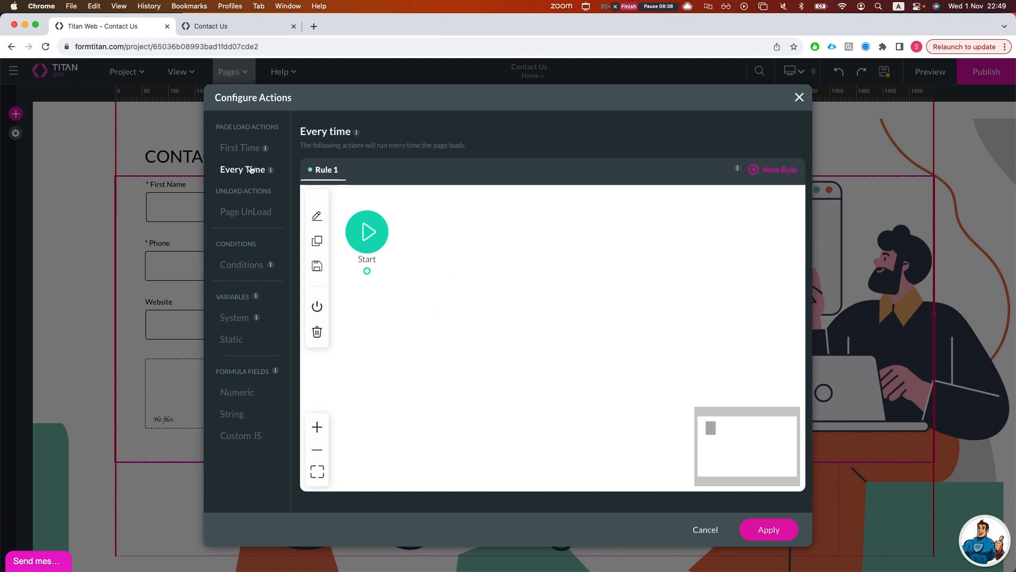
pyautogui.click(257, 267)
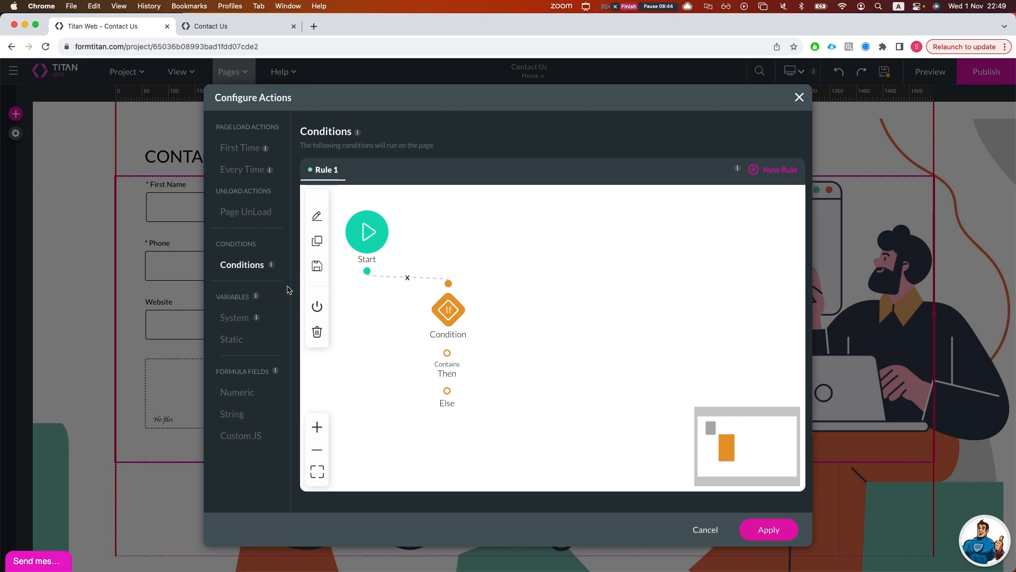
pyautogui.click(255, 172)
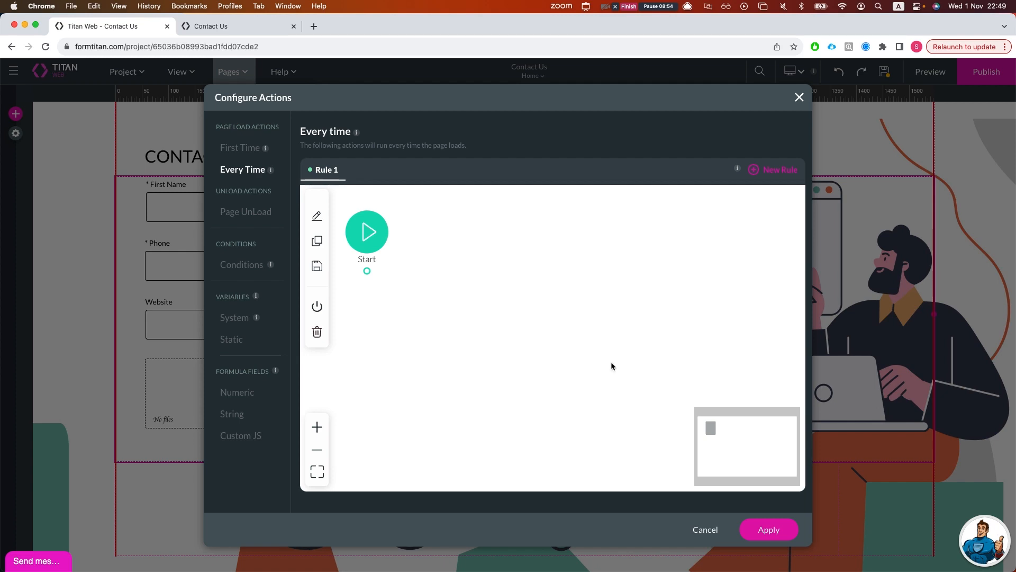
# - Close Configure Actions and the Home page settings, then view Project settings
pyautogui.click(799, 98)
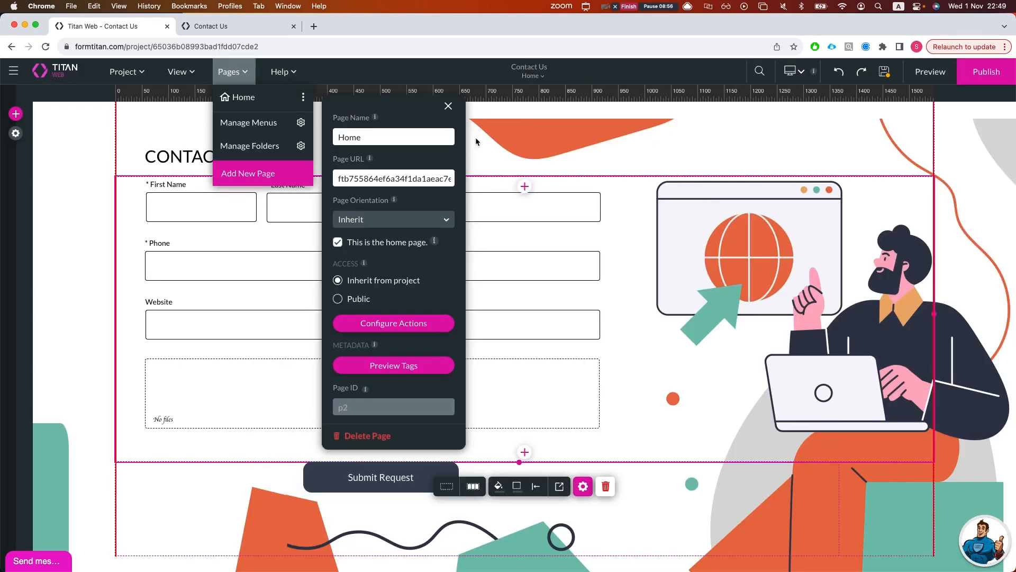
pyautogui.click(448, 106)
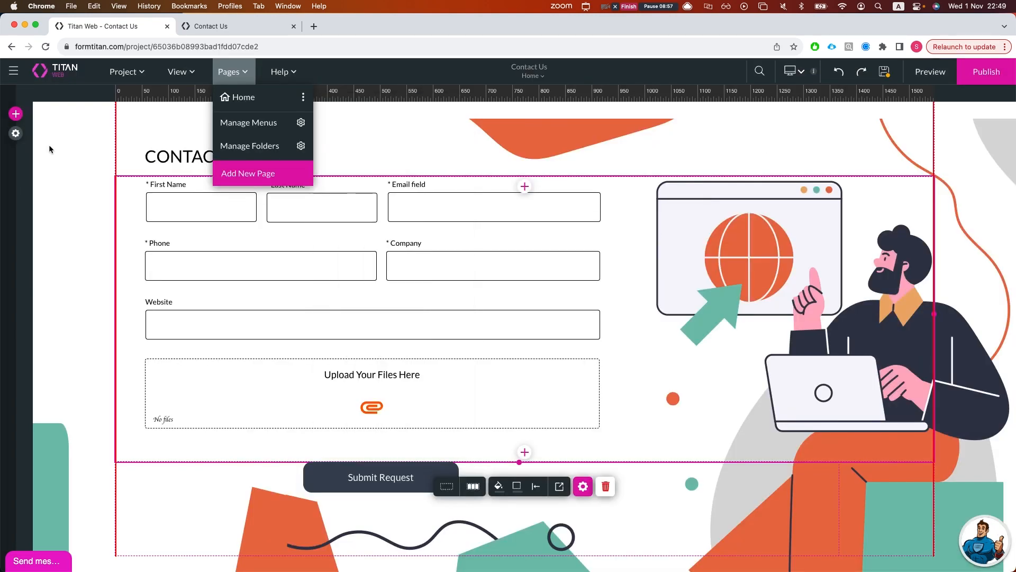
pyautogui.click(16, 134)
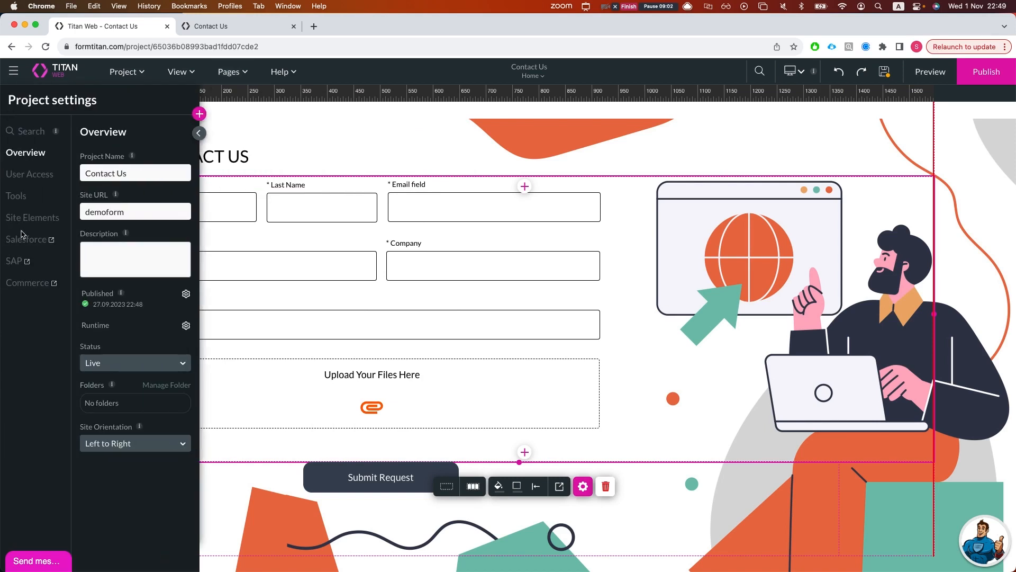
# - Review the project's custom variables and condition rules under Tools, then close Project settings
pyautogui.click(19, 203)
pyautogui.scroll(-1, 170, 489)
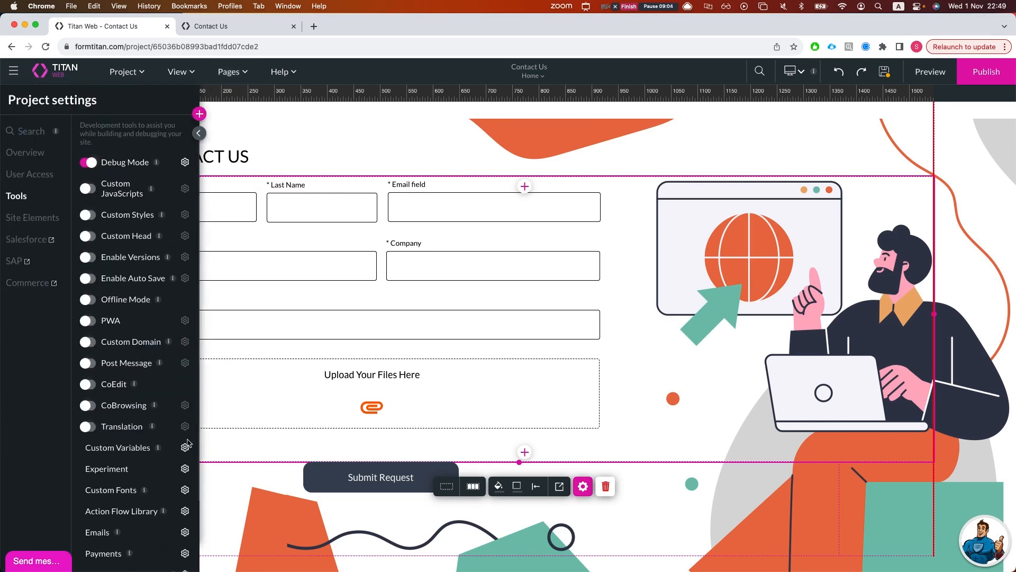
pyautogui.click(185, 447)
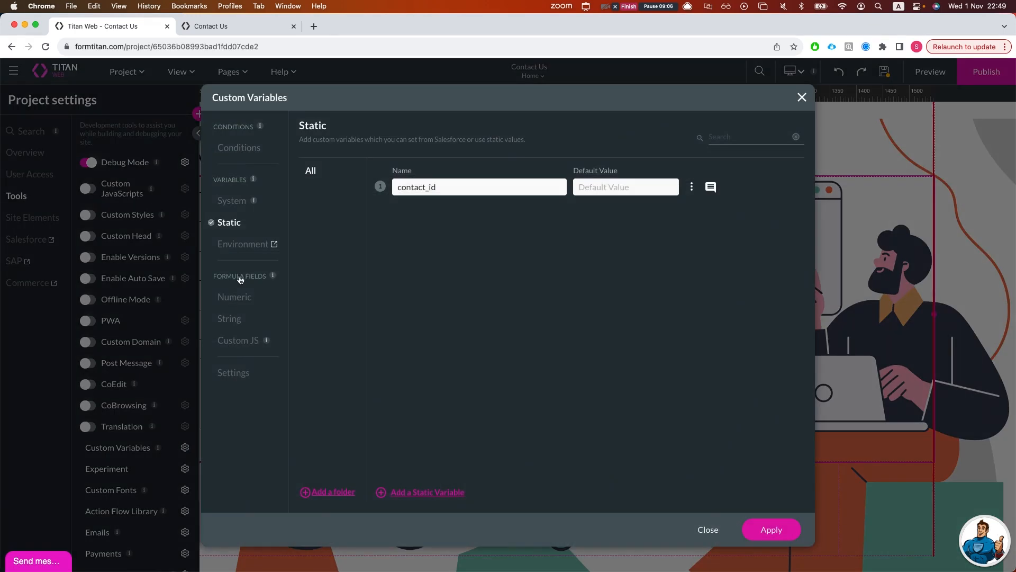
pyautogui.click(246, 157)
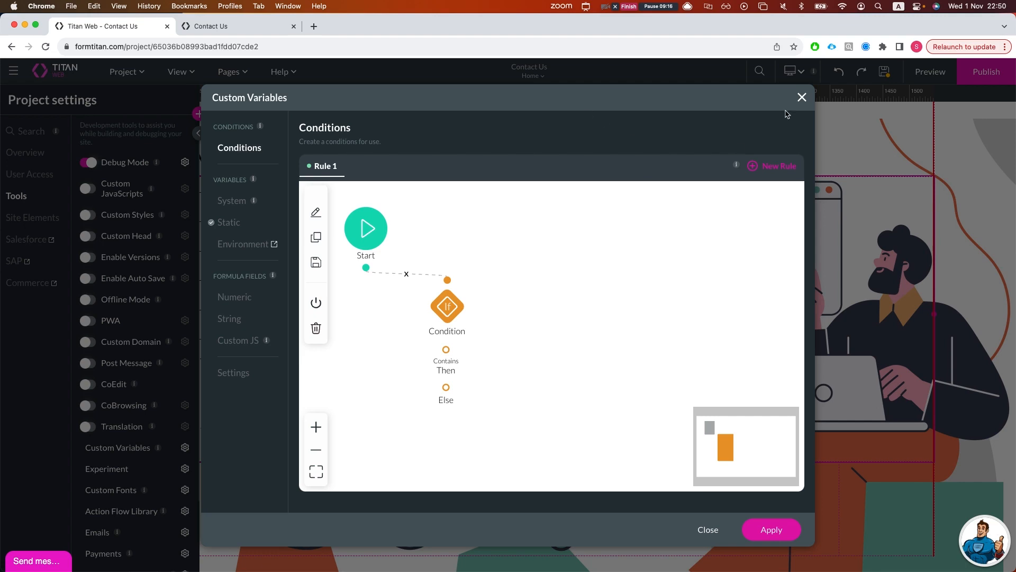
pyautogui.click(802, 97)
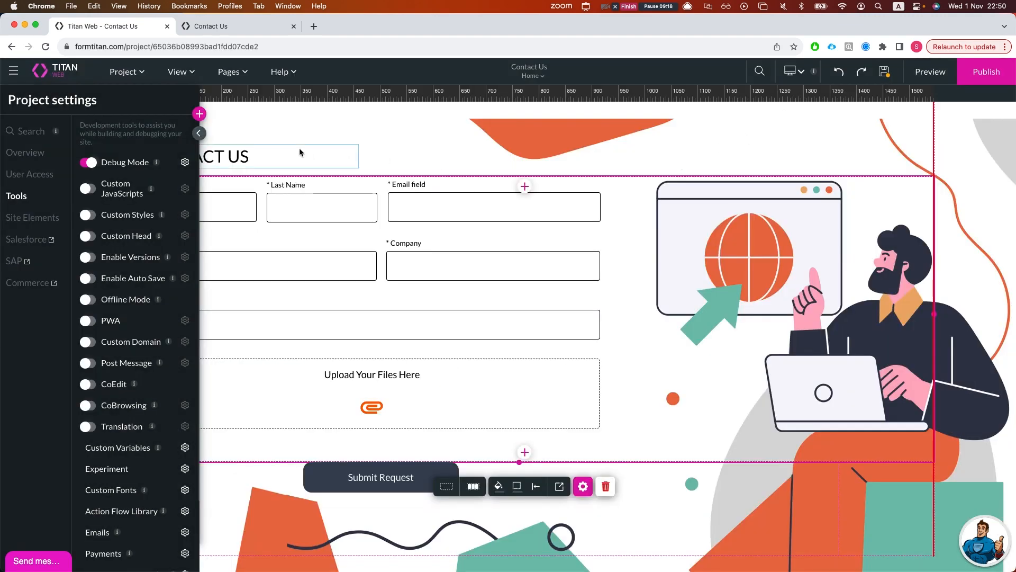
pyautogui.click(200, 134)
# - Add a new empty section below Submit Request and select its strip column
pyautogui.click(590, 541)
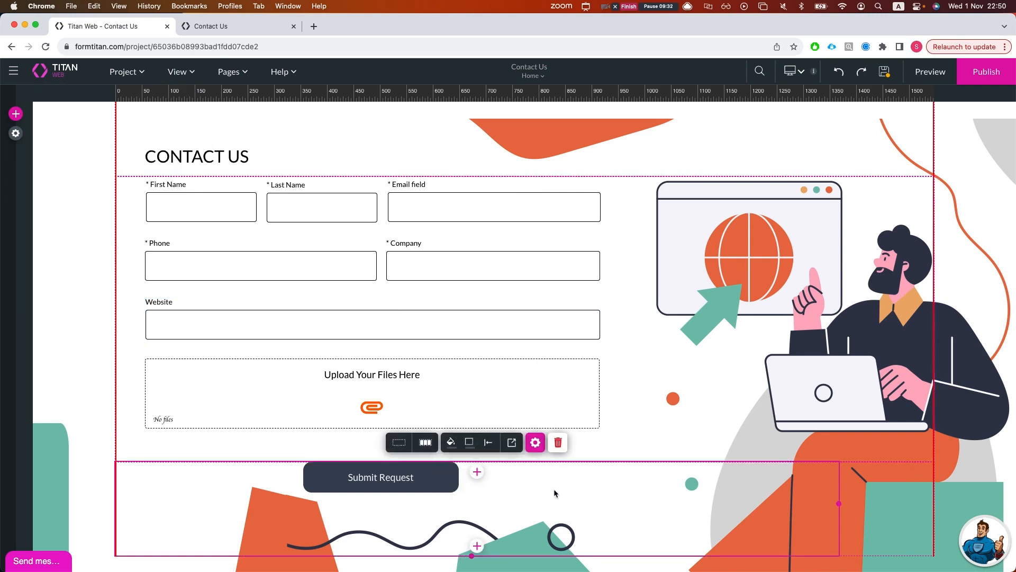
pyautogui.click(478, 544)
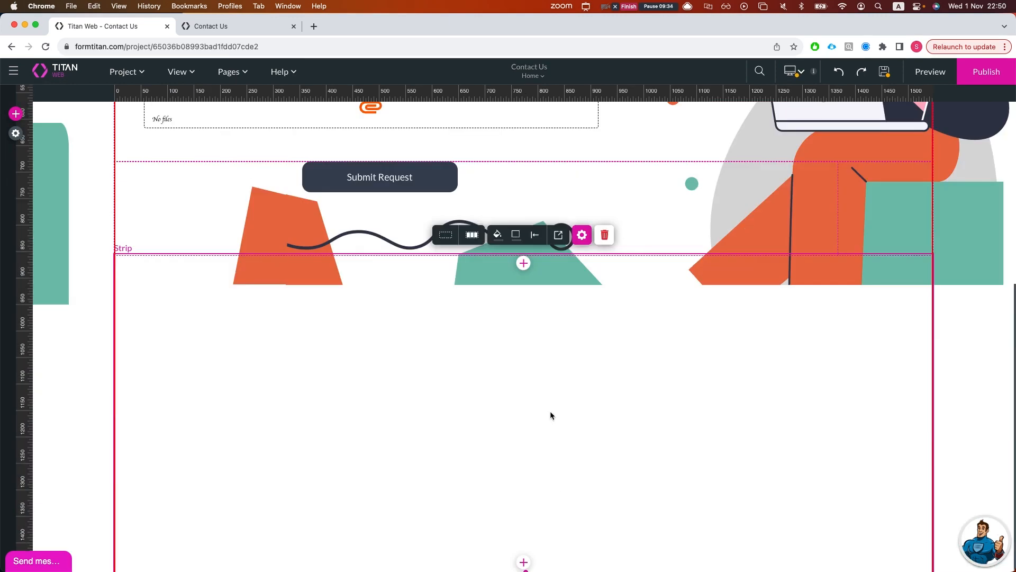
pyautogui.scroll(2, 535, 381)
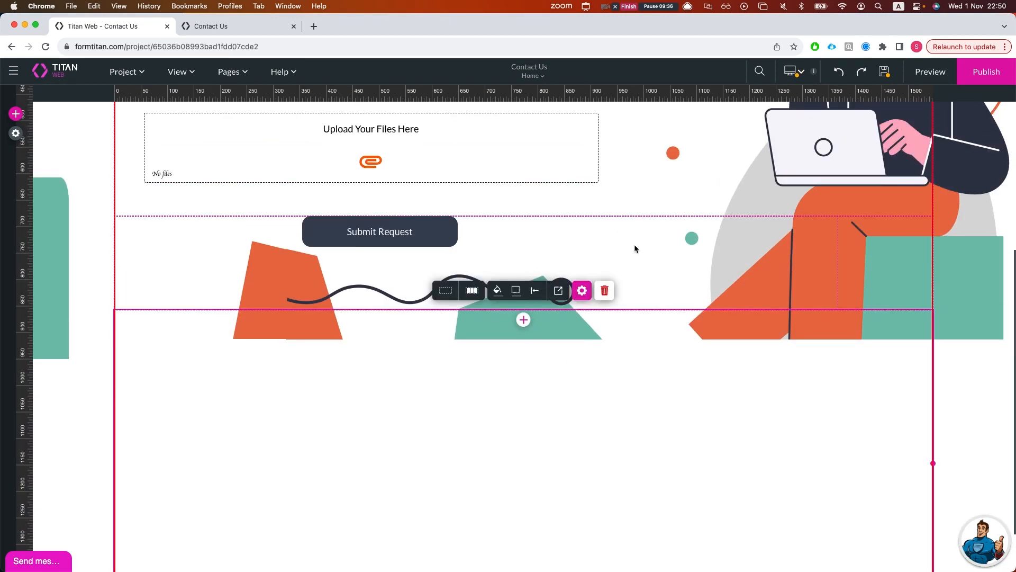
pyautogui.click(653, 263)
pyautogui.click(558, 364)
# - Tag the strip column 'test strip' in Metadata, then open the Submit Request button's settings
pyautogui.click(582, 296)
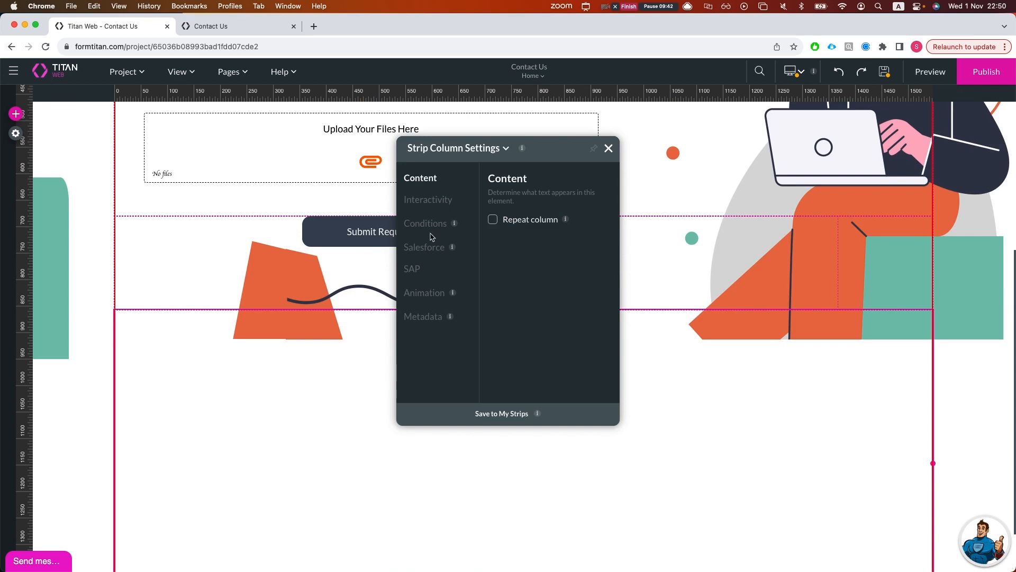
pyautogui.click(423, 316)
pyautogui.click(550, 309)
pyautogui.write('test stri')
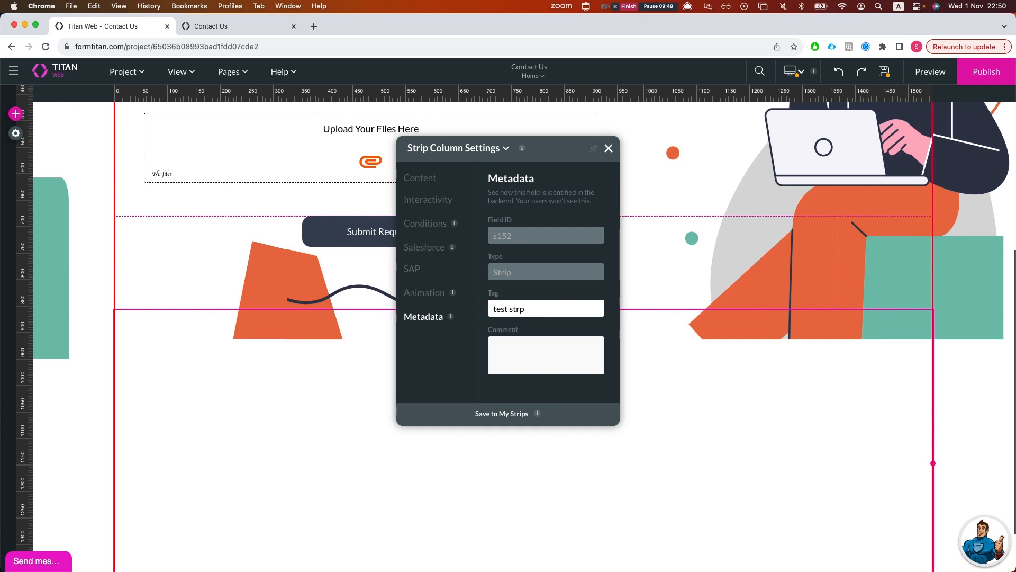
pyautogui.write('p')
pyautogui.press('BackSpace')
pyautogui.write('ip')
pyautogui.click(437, 301)
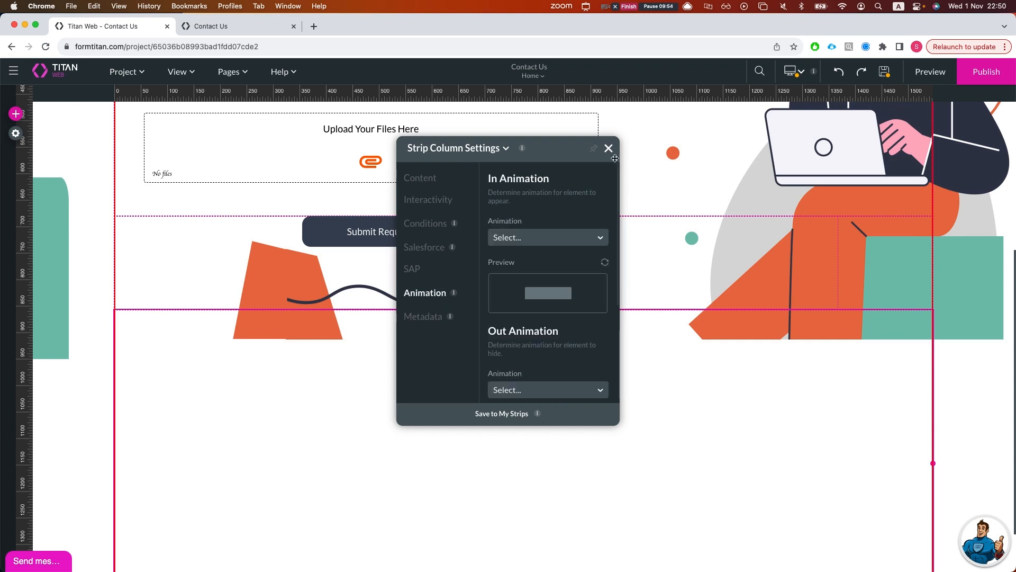
pyautogui.click(609, 148)
pyautogui.click(402, 236)
pyautogui.click(539, 272)
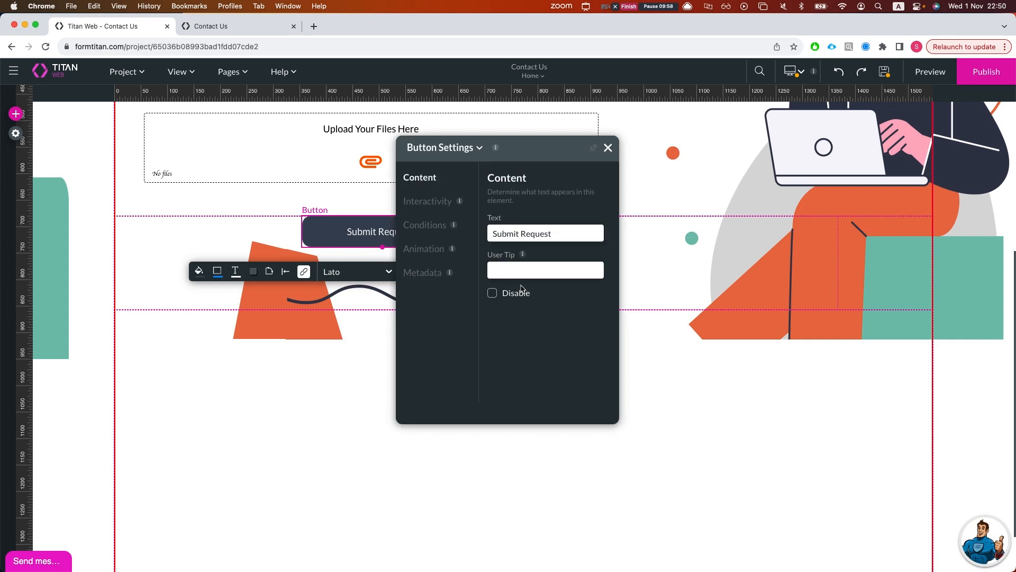
# - Open the button's On Click Action flow and start an Affected Elements step after Start
pyautogui.click(430, 202)
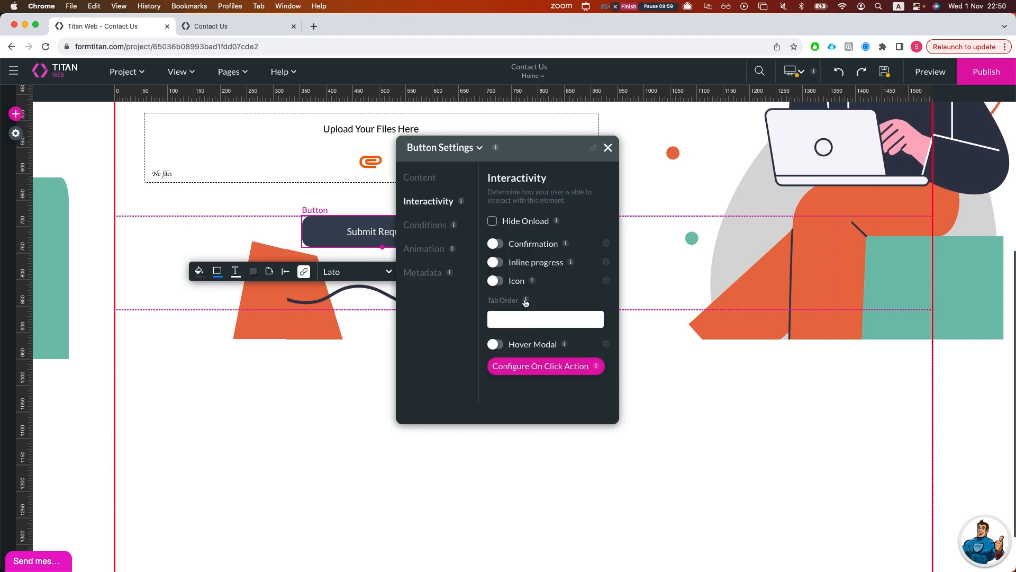
pyautogui.click(545, 367)
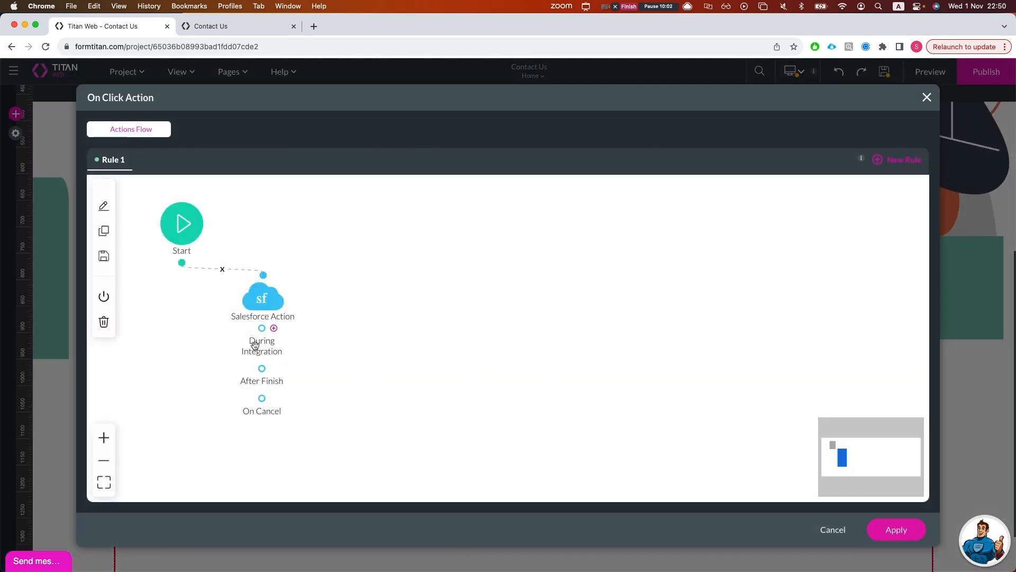
pyautogui.click(192, 263)
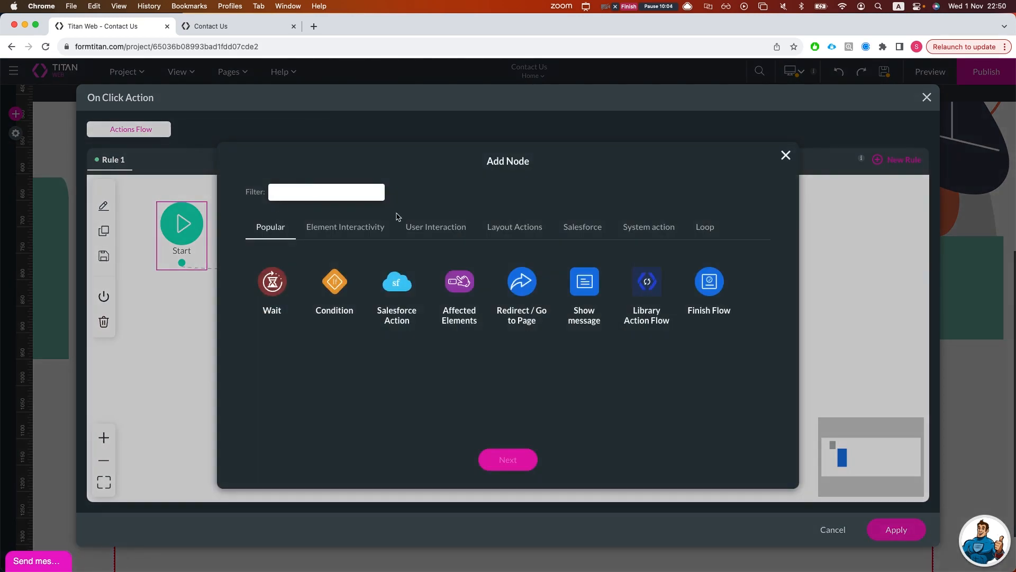
pyautogui.click(478, 275)
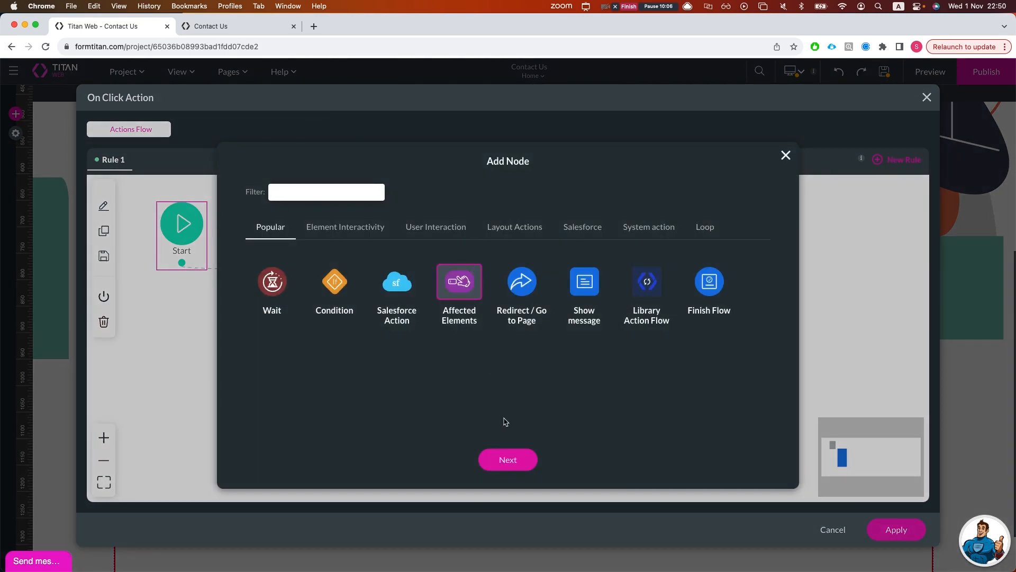
pyautogui.click(505, 460)
# - Search 'tes' and toggle the test strip column on and off, then clear the search
pyautogui.write('s')
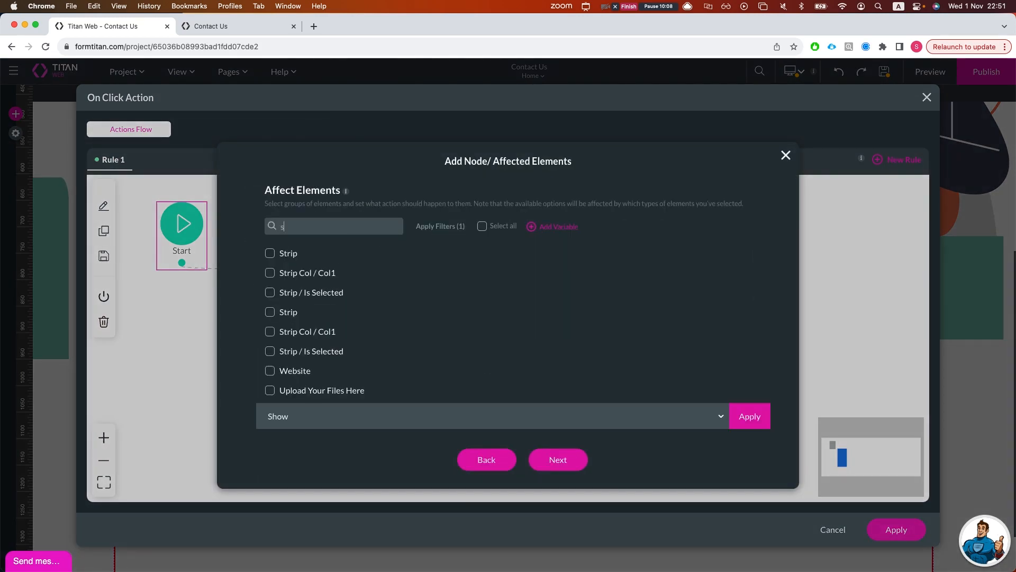
pyautogui.press('BackSpace')
pyautogui.write('test')
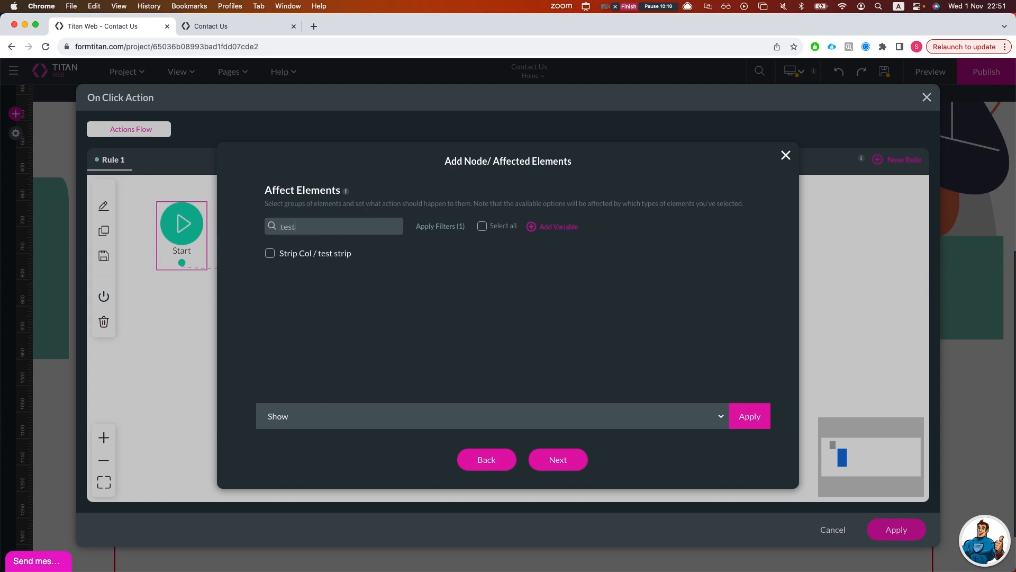
pyautogui.click(295, 253)
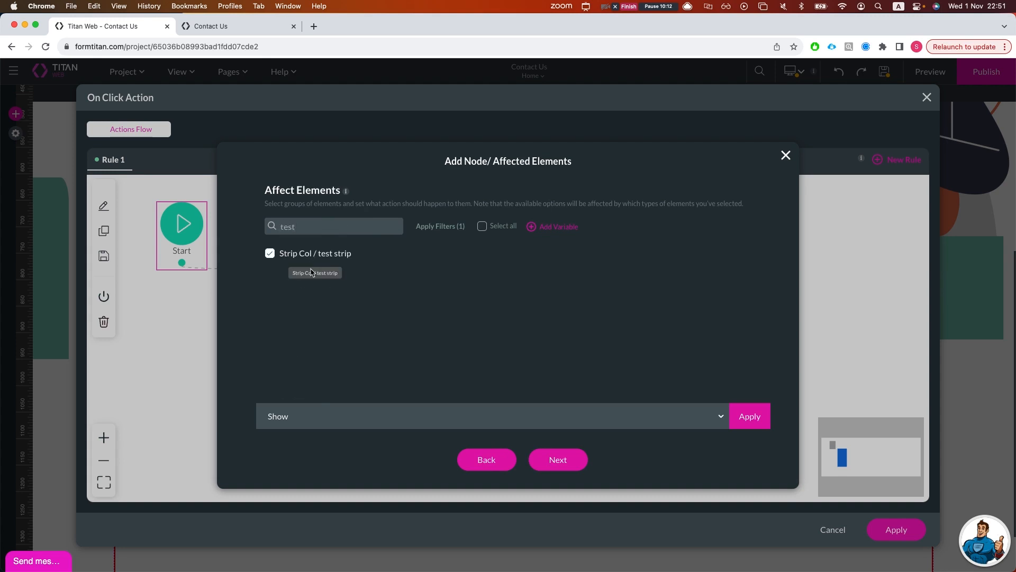
pyautogui.click(296, 253)
pyautogui.click(293, 257)
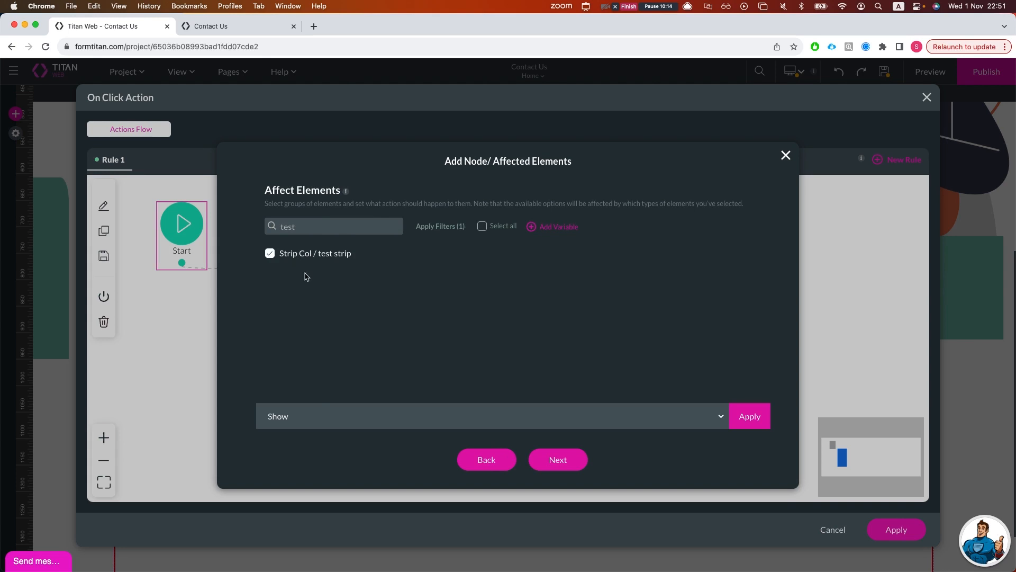
pyautogui.click(285, 256)
pyautogui.moveTo(280, 254); pyautogui.dragTo(305, 257)
pyautogui.click(305, 257)
pyautogui.click(290, 256)
pyautogui.doubleClick(297, 226)
pyautogui.press('BackSpace')
# - Toggle test strip in the full element list, then close both dialogs without adding the step
pyautogui.scroll(-5, 363, 339)
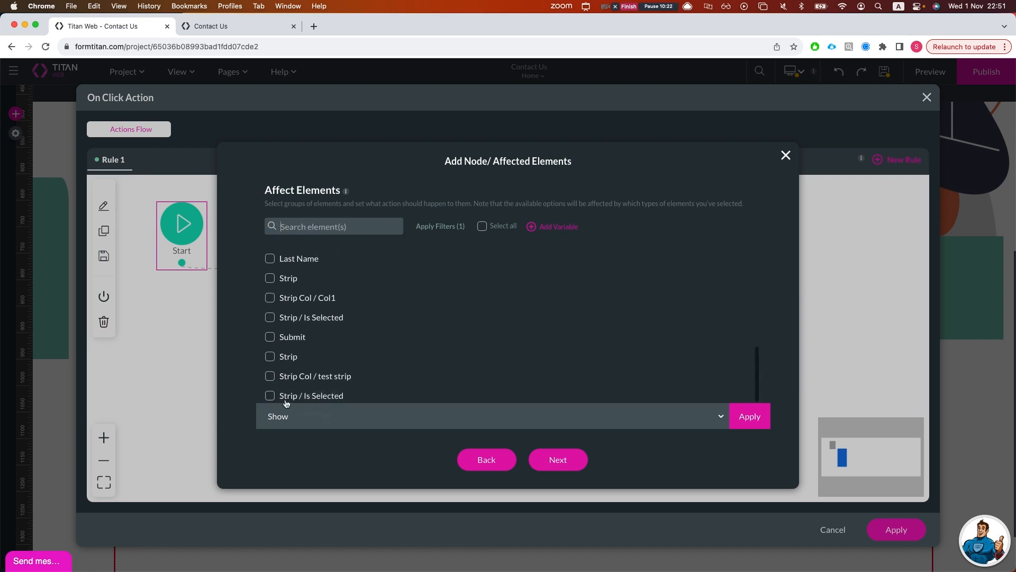
pyautogui.scroll(1, 322, 391)
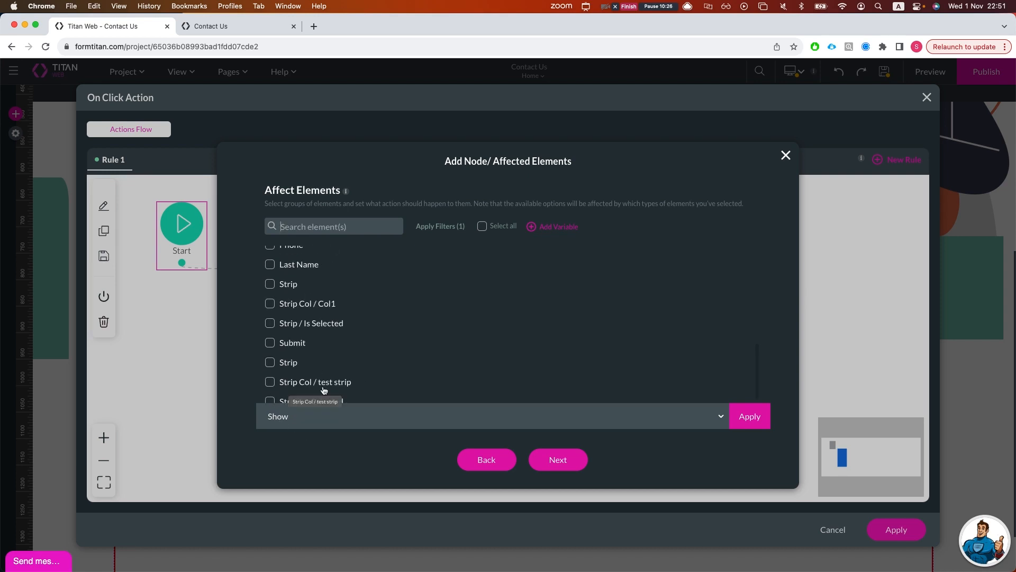
pyautogui.scroll(-1, 290, 380)
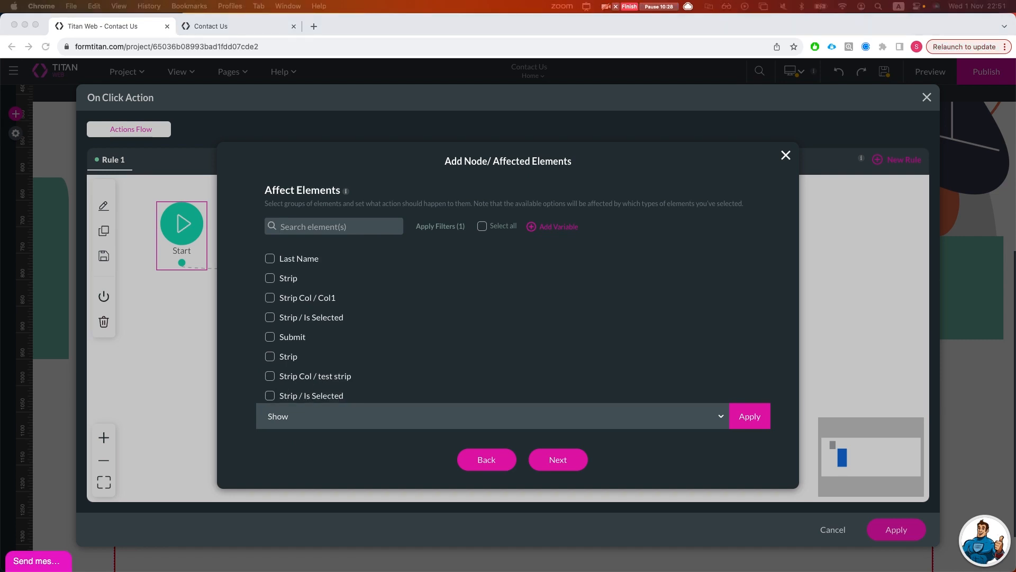
pyautogui.click(315, 375)
pyautogui.moveTo(283, 379); pyautogui.dragTo(342, 383)
pyautogui.click(374, 379)
pyautogui.moveTo(280, 379); pyautogui.dragTo(326, 382)
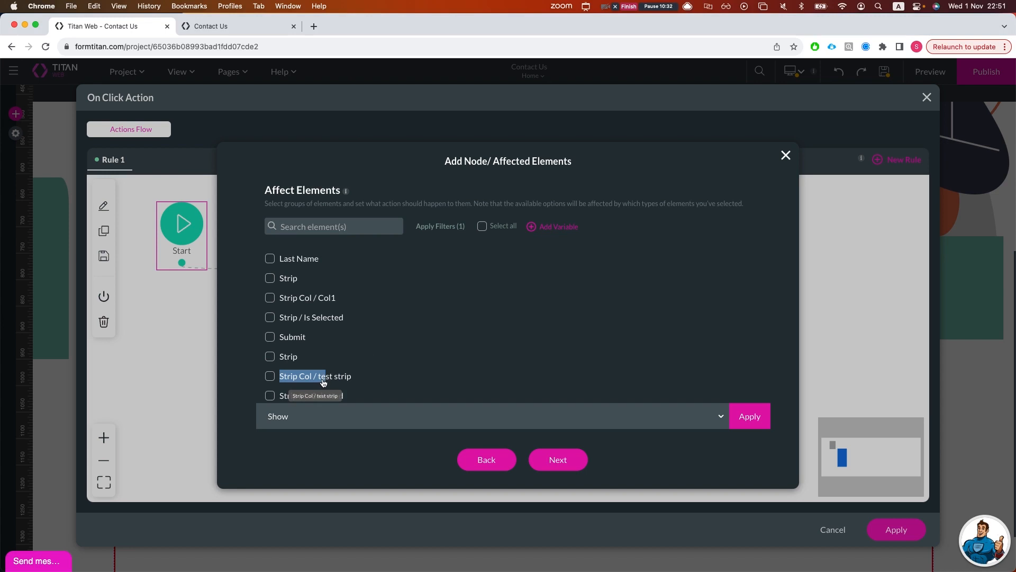
pyautogui.click(323, 383)
pyautogui.click(315, 380)
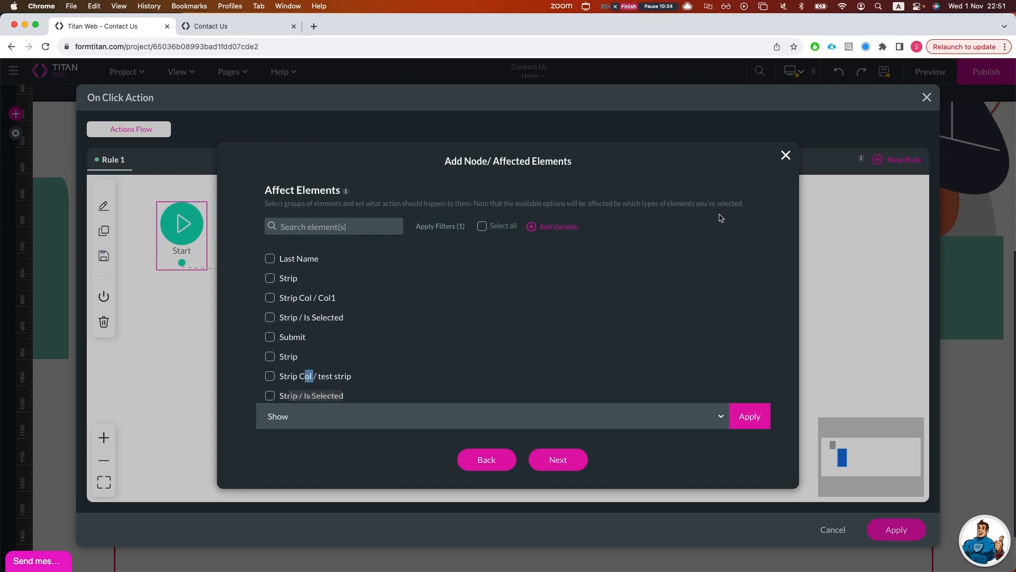
pyautogui.click(787, 155)
pyautogui.click(929, 99)
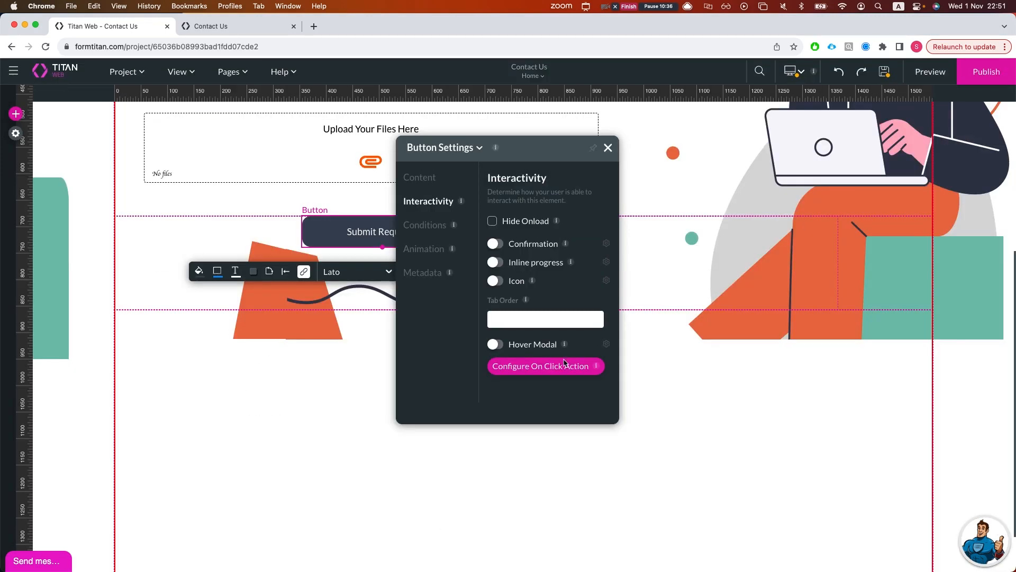
# - Select the strip column below Submit Request and drag its settings panel to the right
pyautogui.click(378, 551)
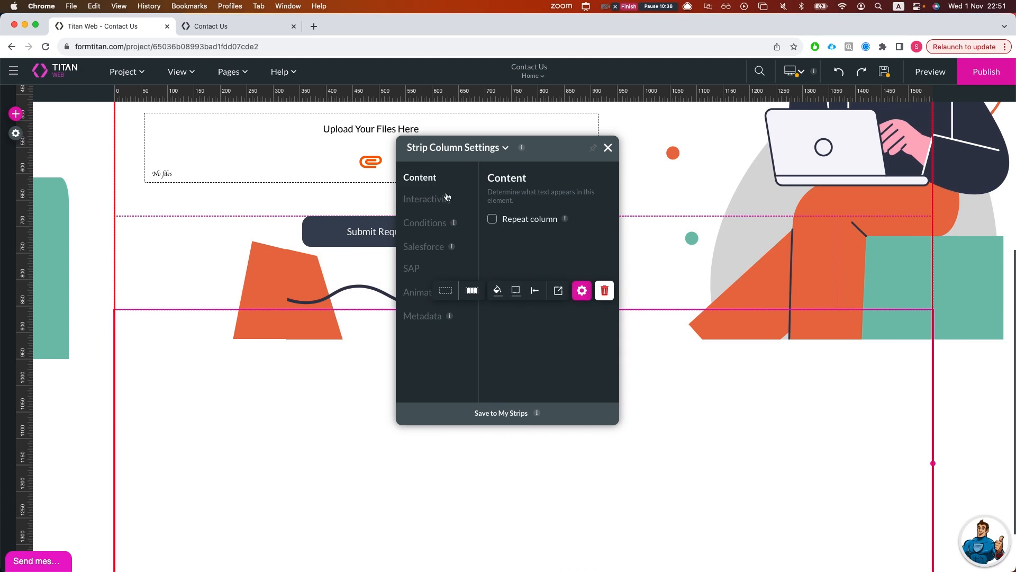
pyautogui.moveTo(562, 149); pyautogui.dragTo(801, 194)
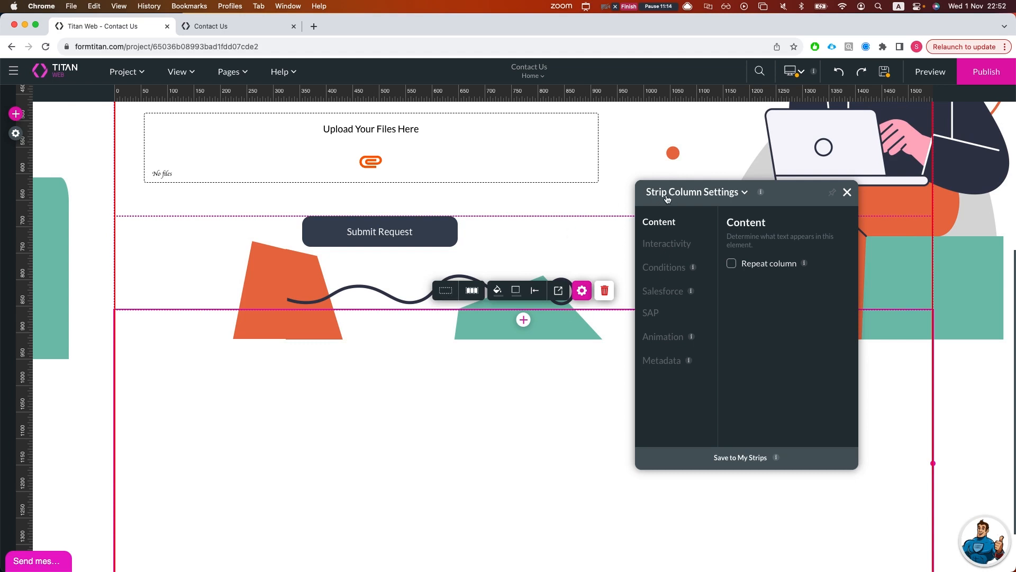
# - Retype the strip column's Metadata tag as 'test strip'
pyautogui.click(437, 293)
pyautogui.click(466, 291)
pyautogui.click(452, 292)
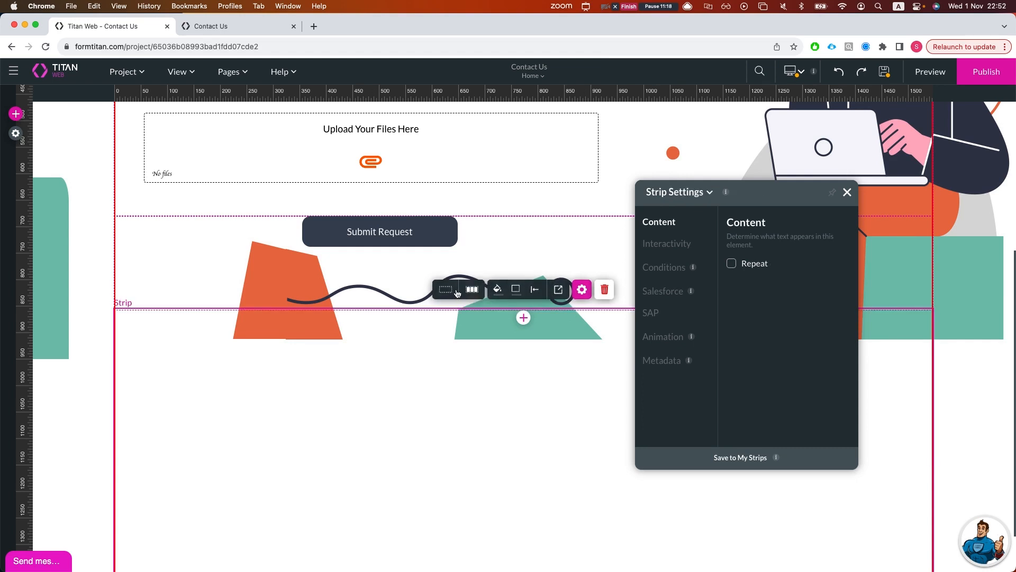
pyautogui.click(467, 291)
pyautogui.click(466, 290)
pyautogui.click(468, 290)
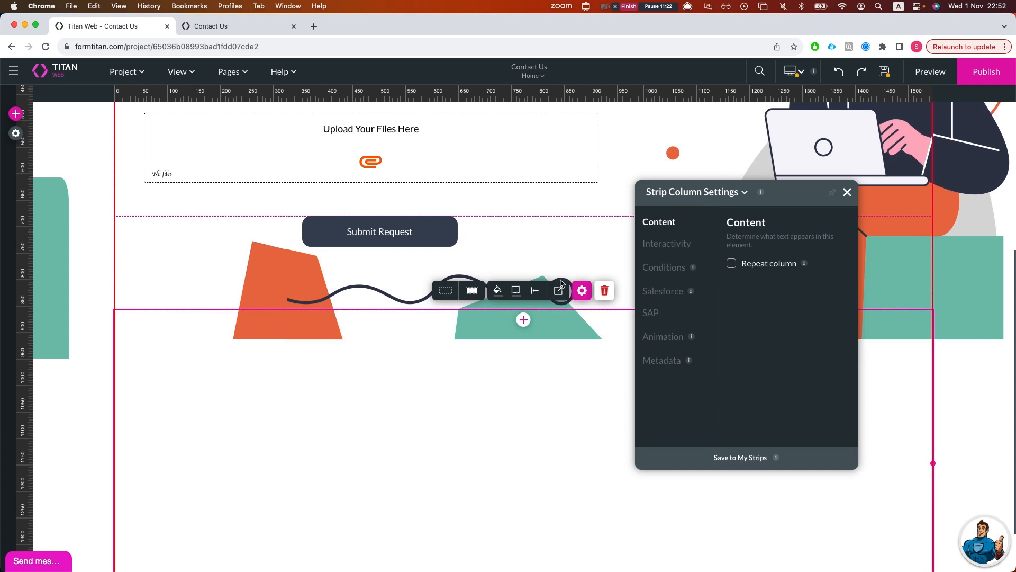
pyautogui.click(647, 360)
pyautogui.doubleClick(750, 354)
pyautogui.tripleClick(747, 353)
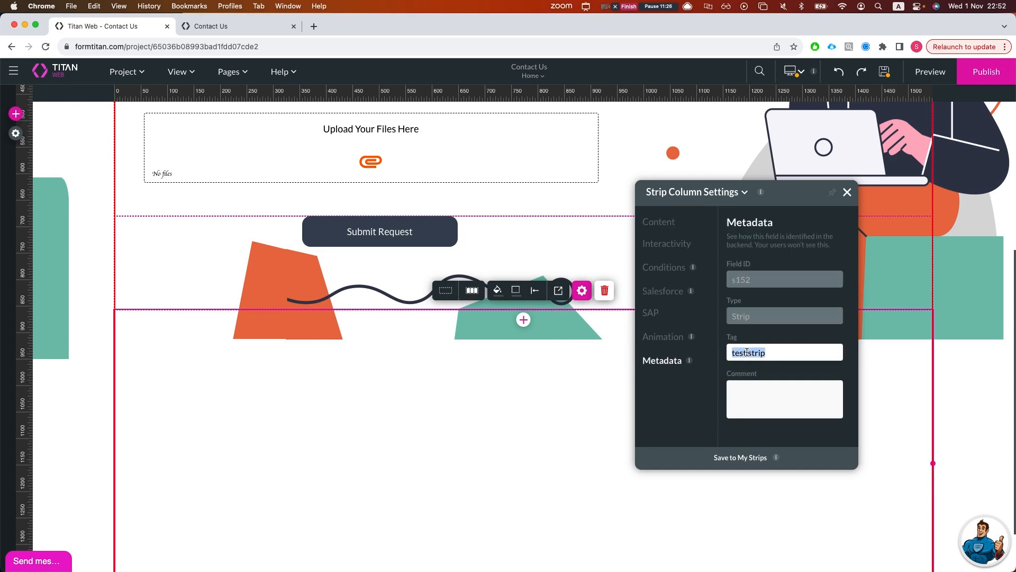
pyautogui.press('BackSpace')
pyautogui.write('test stro')
pyautogui.press('BackSpace')
pyautogui.write('ip')
# - Tag the parent strip 'test strip' in Metadata, then reselect the Submit Request button
pyautogui.click(448, 292)
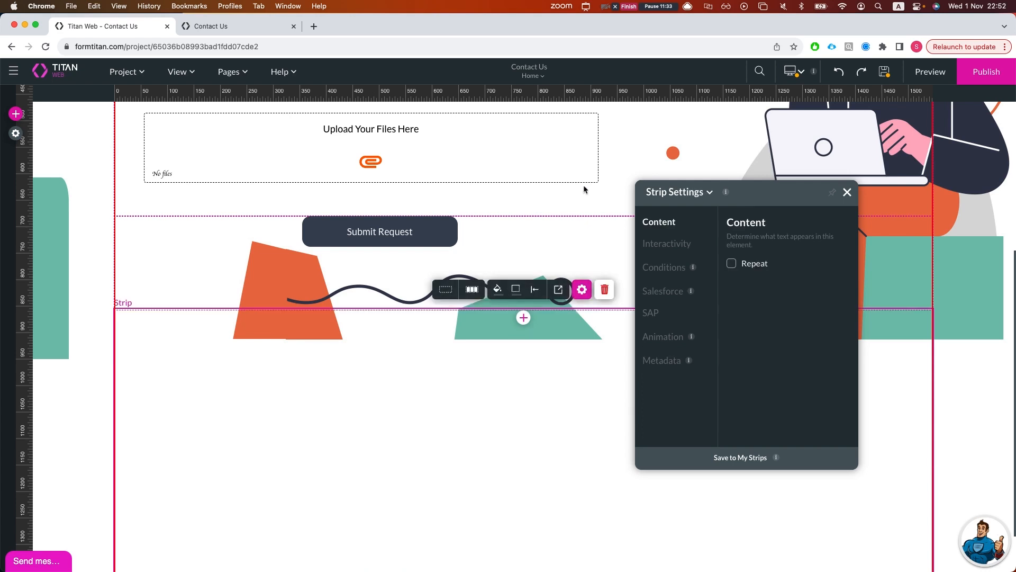
pyautogui.click(662, 361)
pyautogui.write('st')
pyautogui.write('est s')
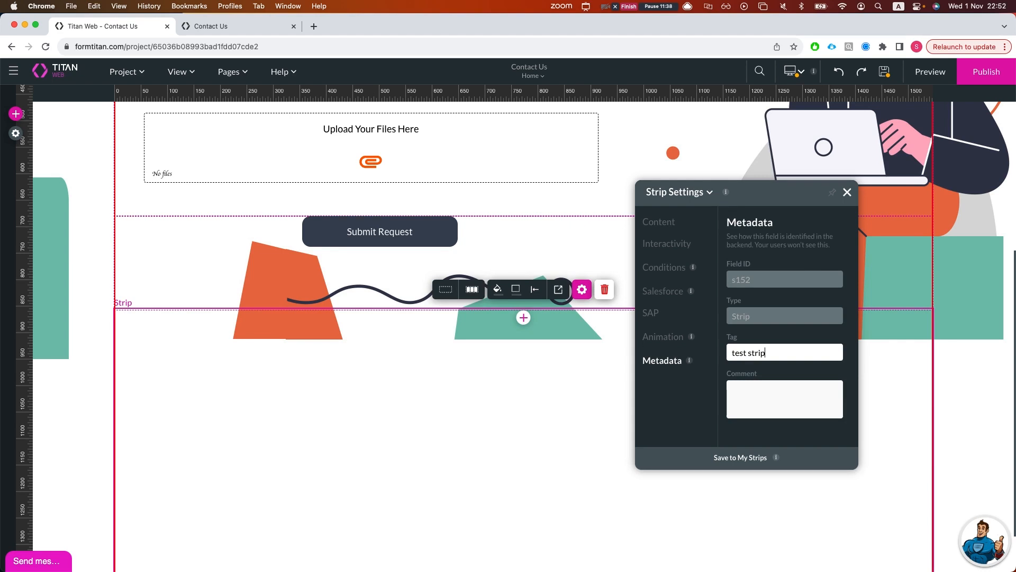
pyautogui.click(596, 452)
pyautogui.click(386, 231)
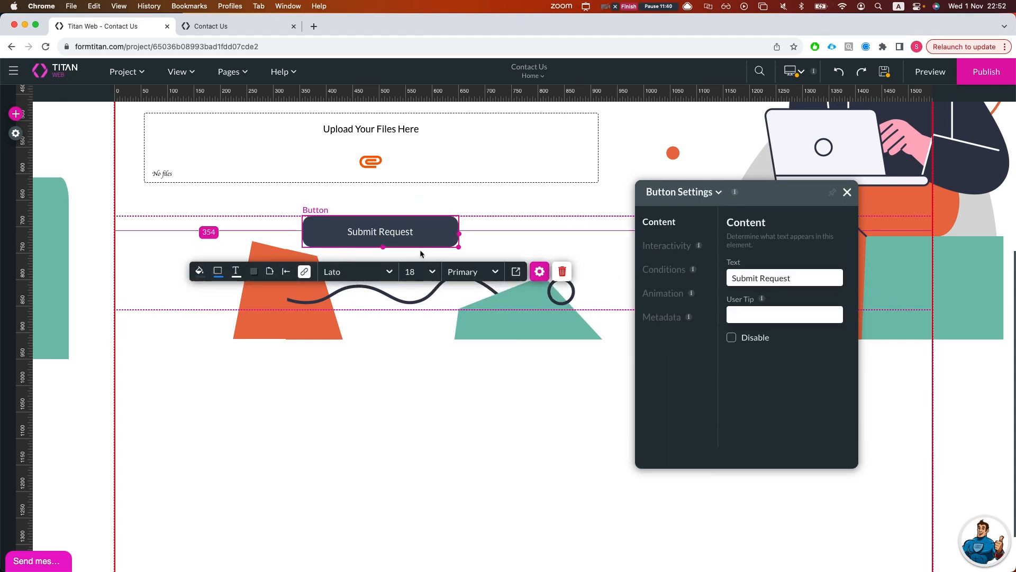
# - Add an Affected Elements step after Start and tick 'test strip' found by searching 'test'
pyautogui.click(306, 272)
pyautogui.click(191, 263)
pyautogui.click(451, 276)
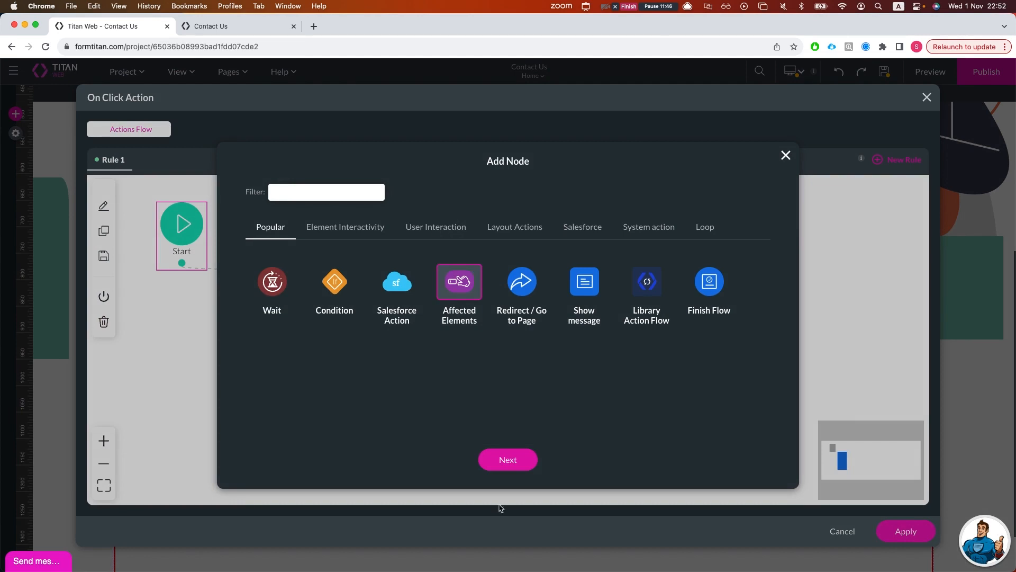
pyautogui.click(510, 465)
pyautogui.write('strop')
pyautogui.press('BackSpace')
pyautogui.press('BackSpace')
pyautogui.press('BackSpace')
pyautogui.press('BackSpace')
pyautogui.press('BackSpace')
pyautogui.write('test')
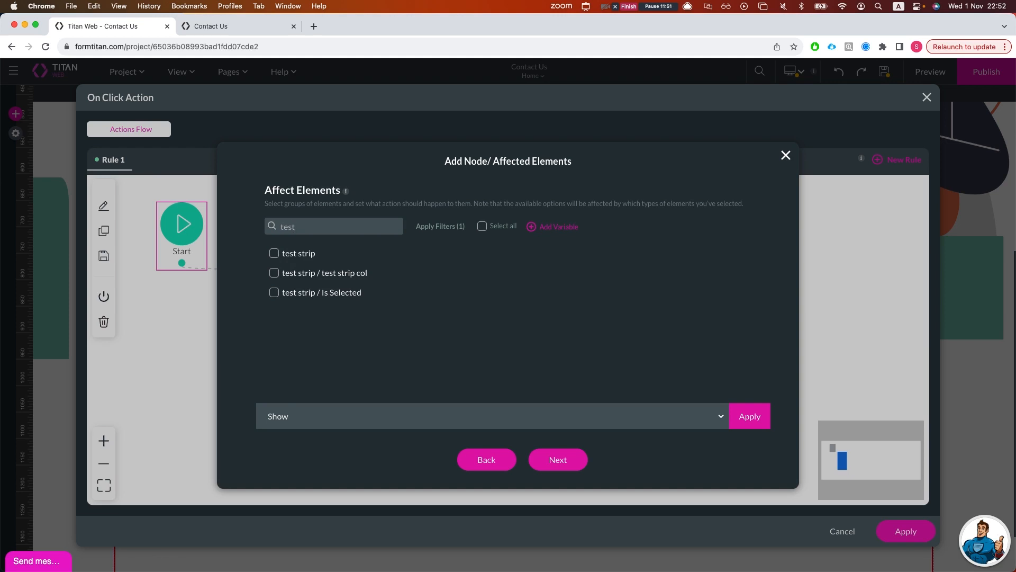
pyautogui.click(310, 253)
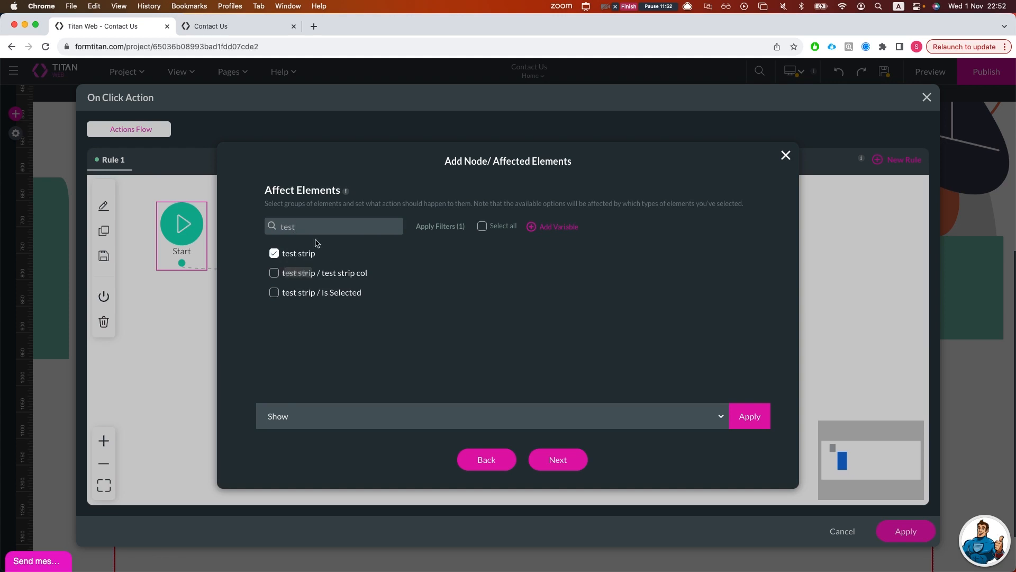